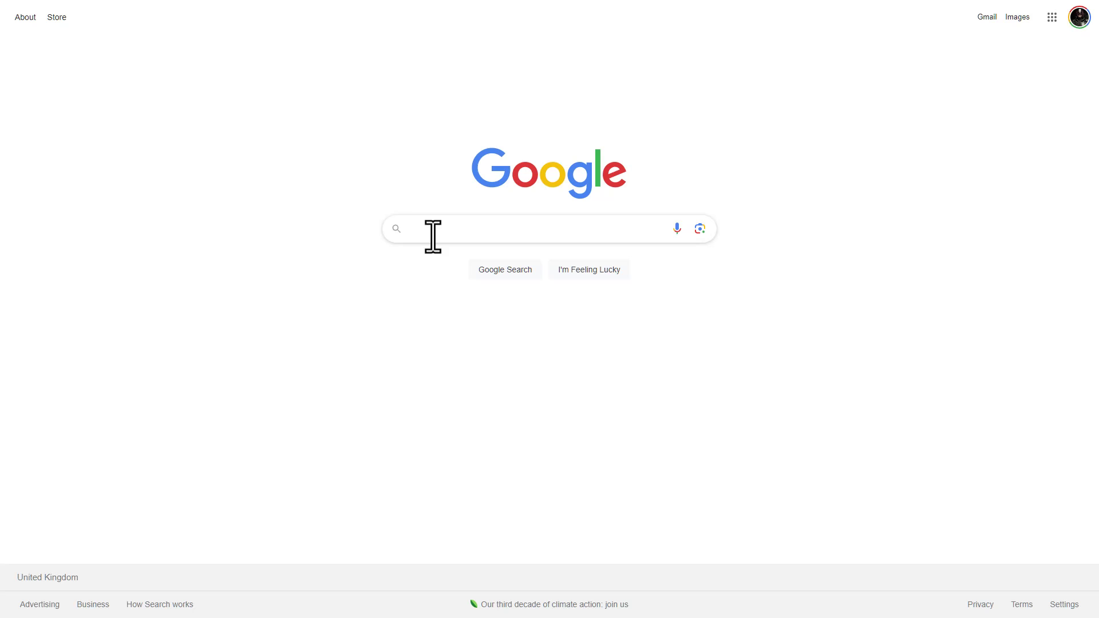
Search the web for "3060m" and open the VideoCardz article on the RTX 3060M desktop and mobile hybrid card.
left_click(436, 232)
type("30")
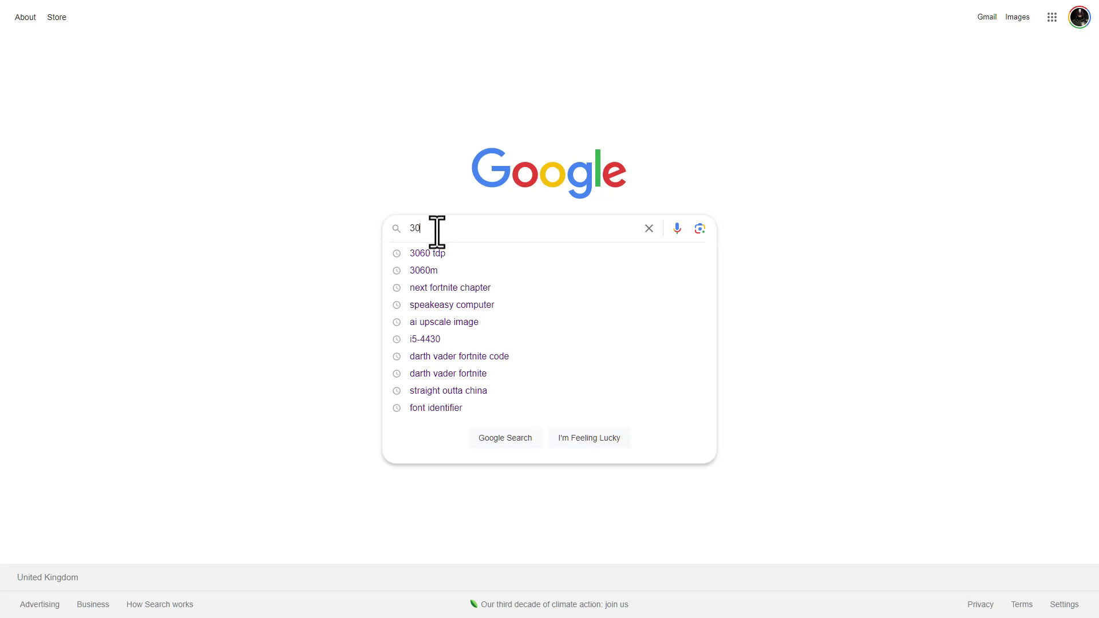
type("60m")
key("Return")
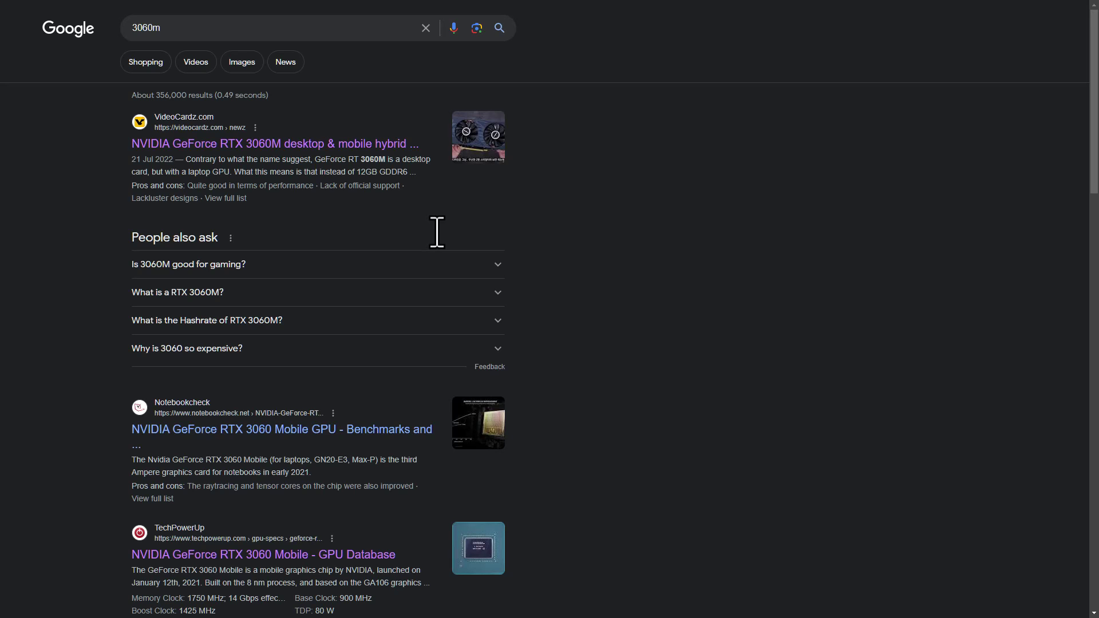
left_click(334, 144)
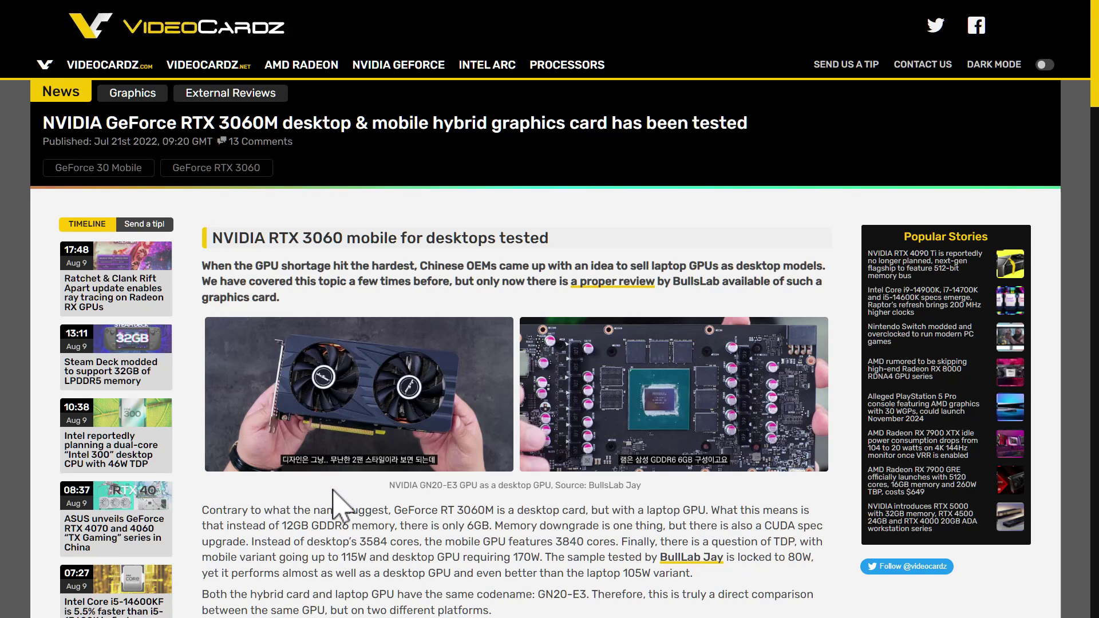
Examine the article's comparison of core counts, power limit and performance between the desktop and mobile RTX 3060, highlighting the relevant sentences.
scroll(339, 504, "down", 2)
scroll(333, 492, "down", 4)
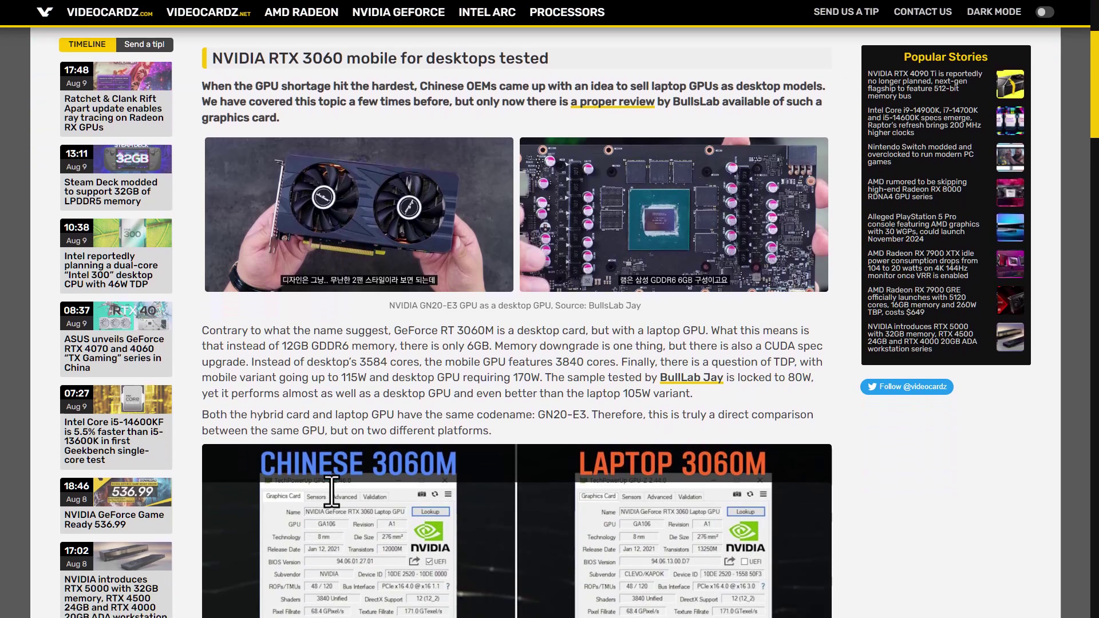
scroll(338, 505, "down", 1)
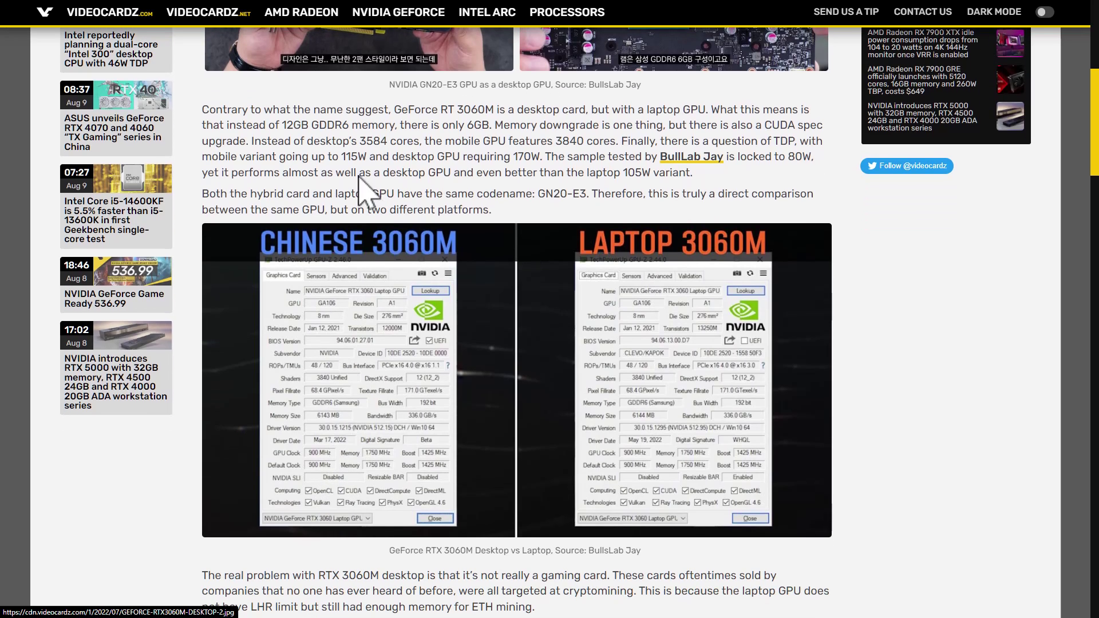
left_click_drag(251, 141, 599, 161)
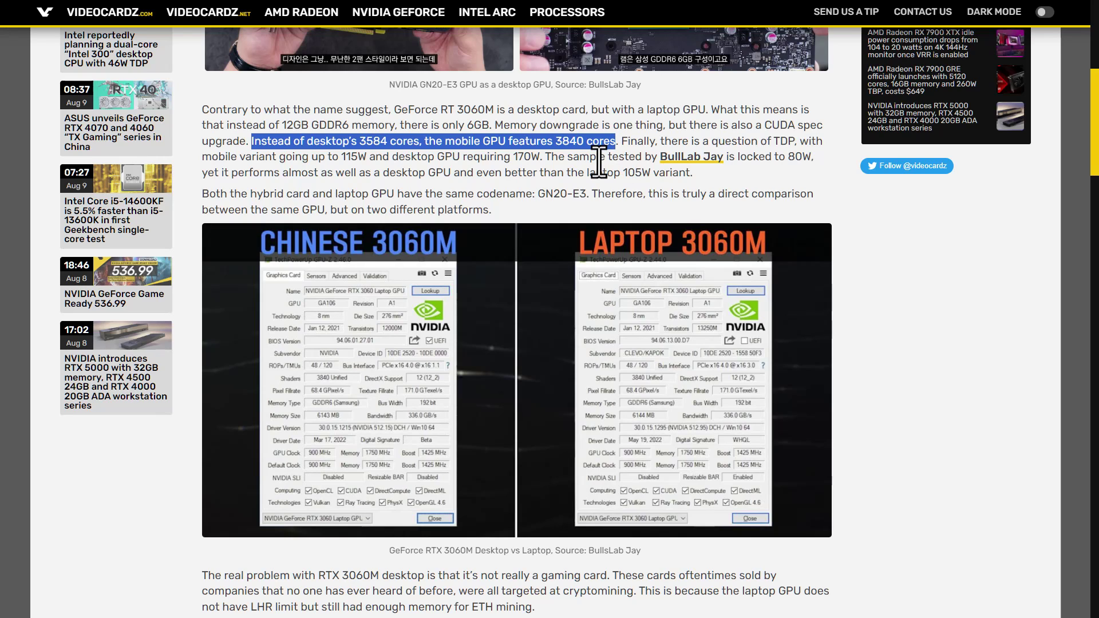
left_click(599, 161)
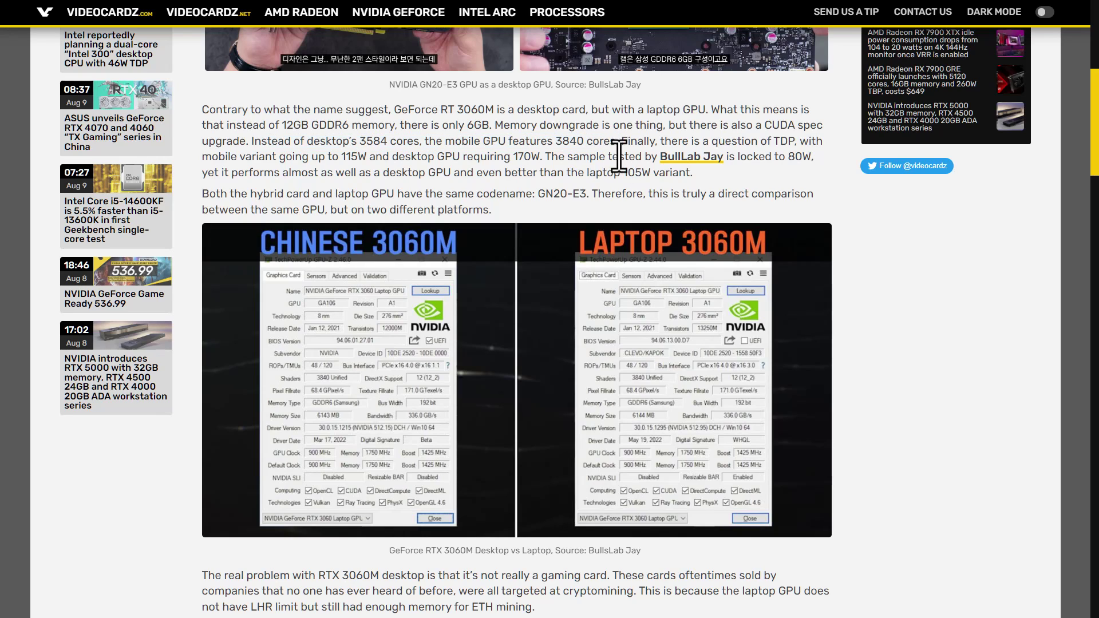
left_click_drag(809, 158, 736, 162)
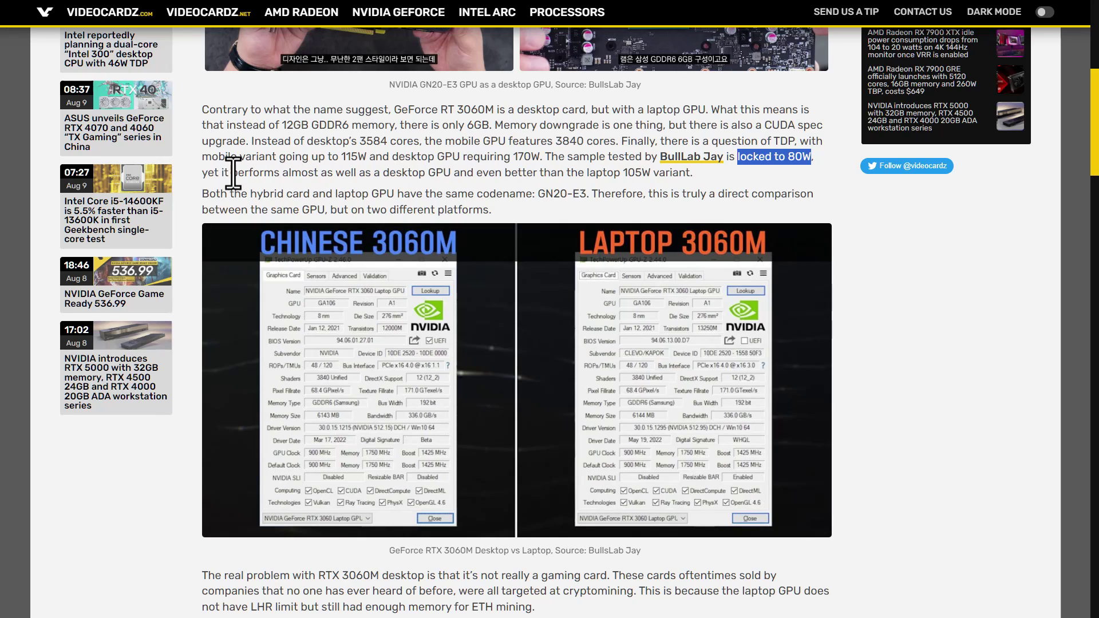
left_click_drag(232, 173, 690, 174)
left_click(675, 192)
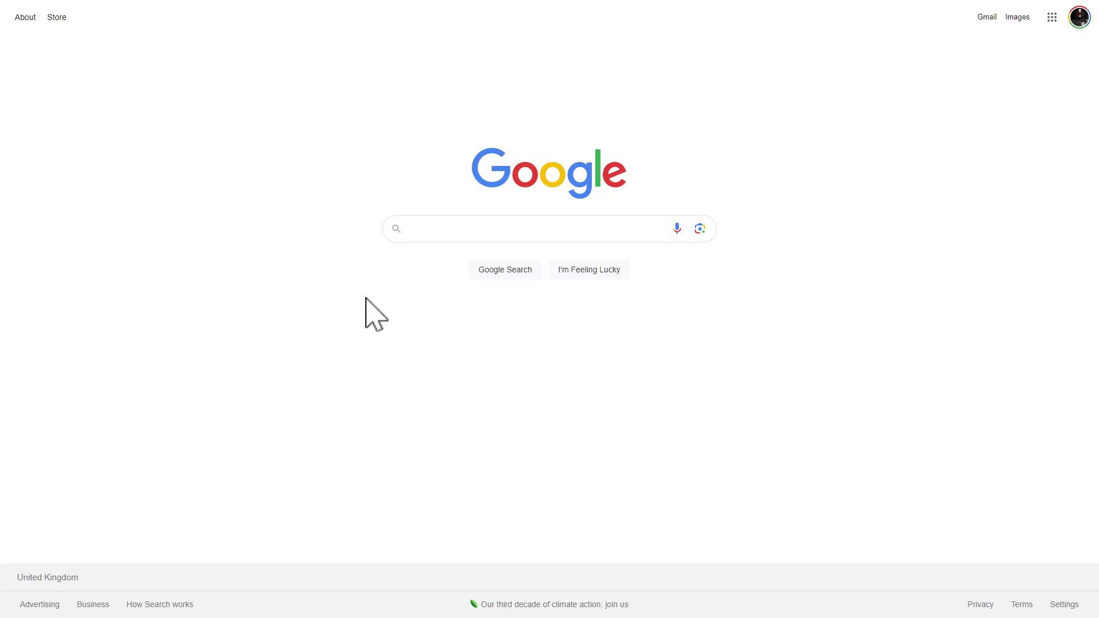
Search the web for "frankendriver" and open the Reddit post on Chinese Frankensteins RTX 3060m and FrankenDriver.
left_click(423, 235)
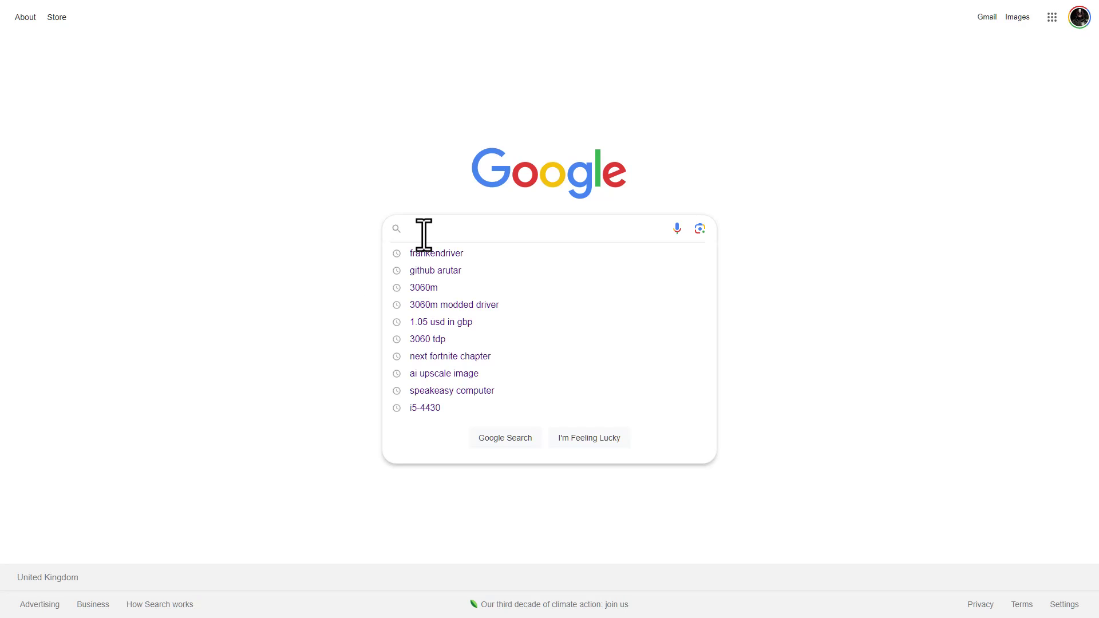
type("fran")
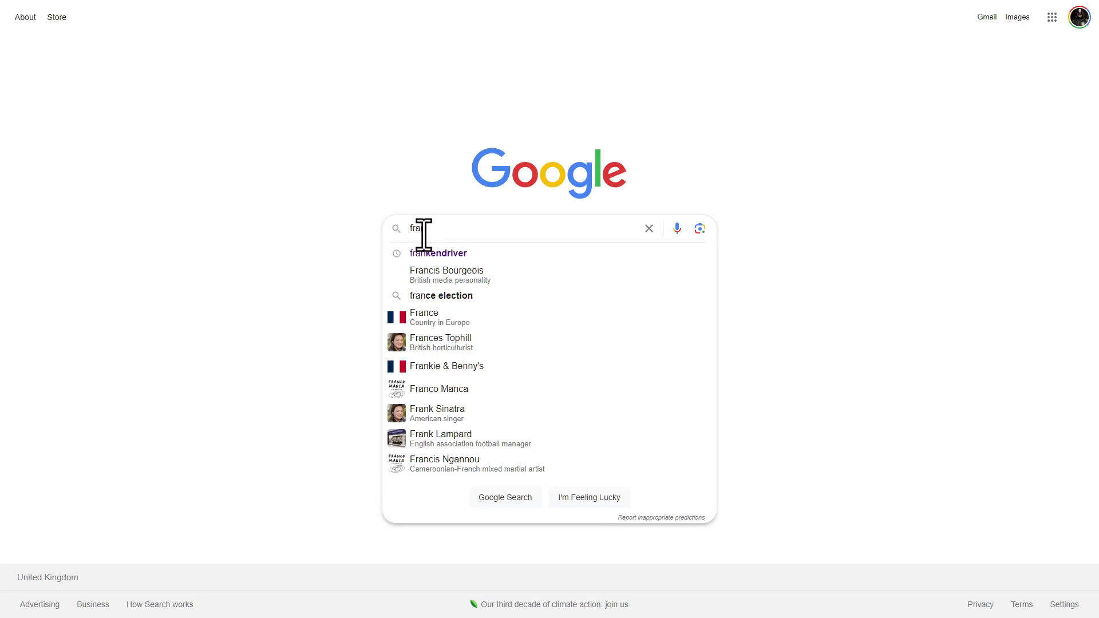
type("kendriver")
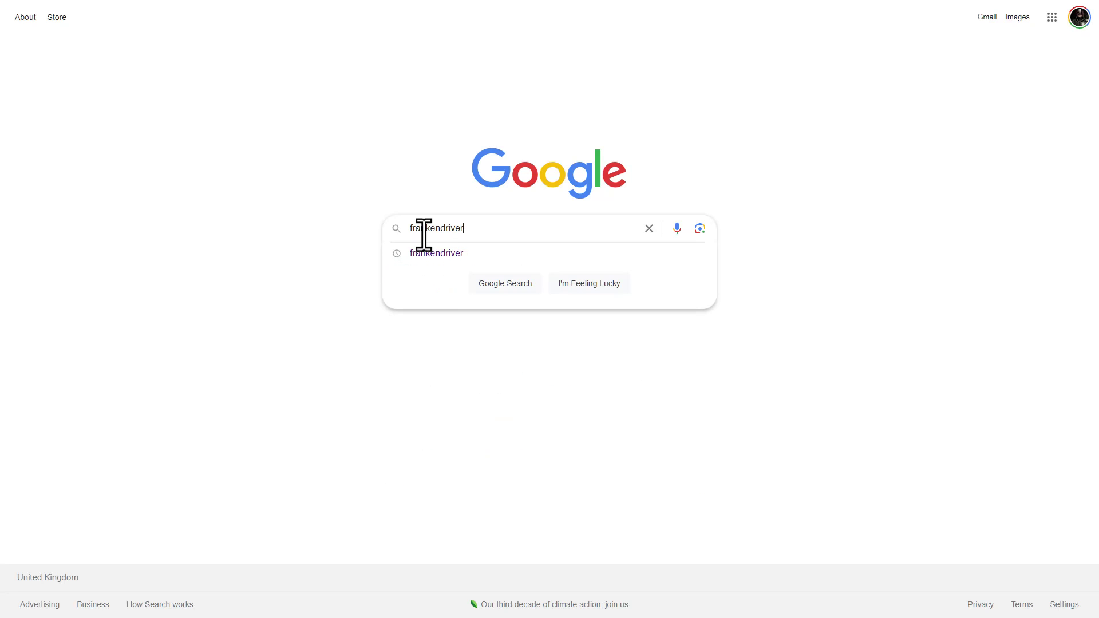
key("Return")
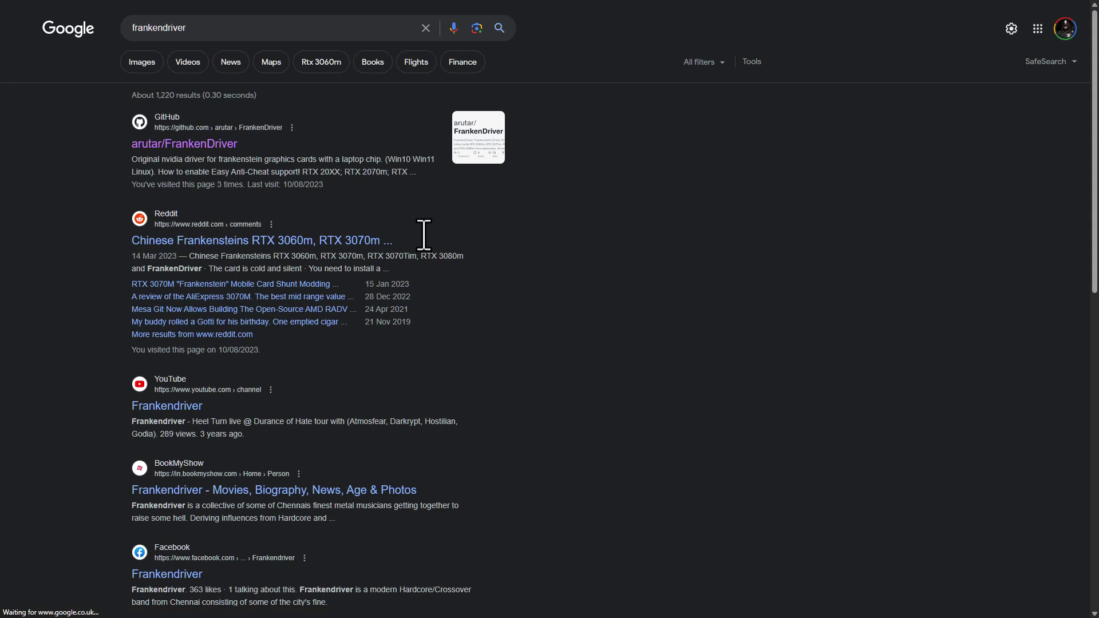
left_click(247, 240)
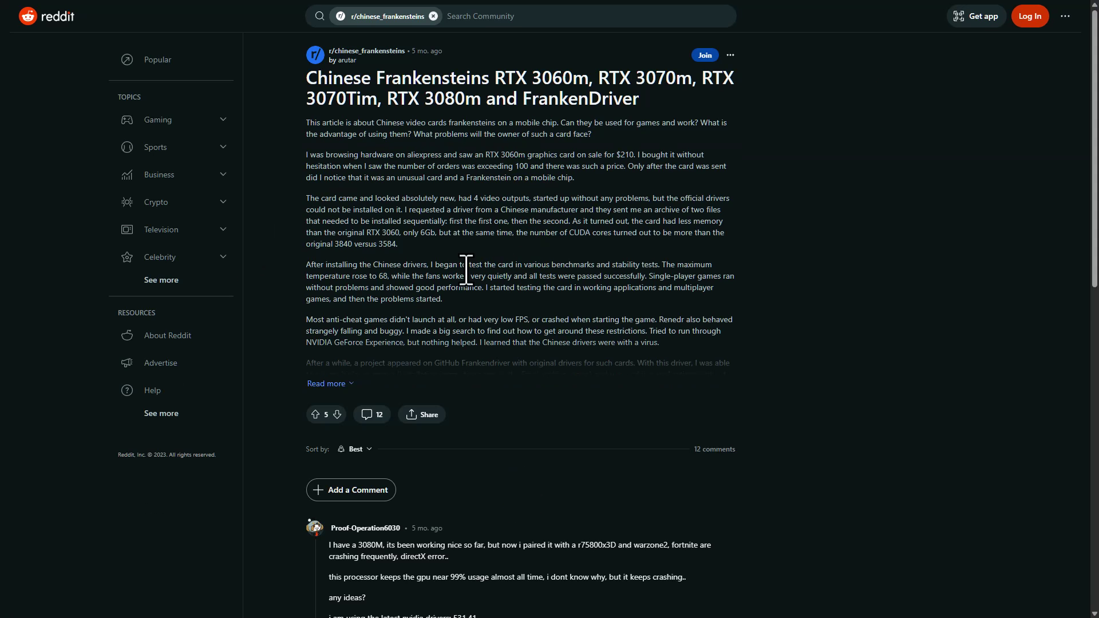
Examine the Reddit post and the Boosty FrankenDriver page, highlighting the Basic subscription's driver access description and monthly price.
scroll(289, 292, "down", 13)
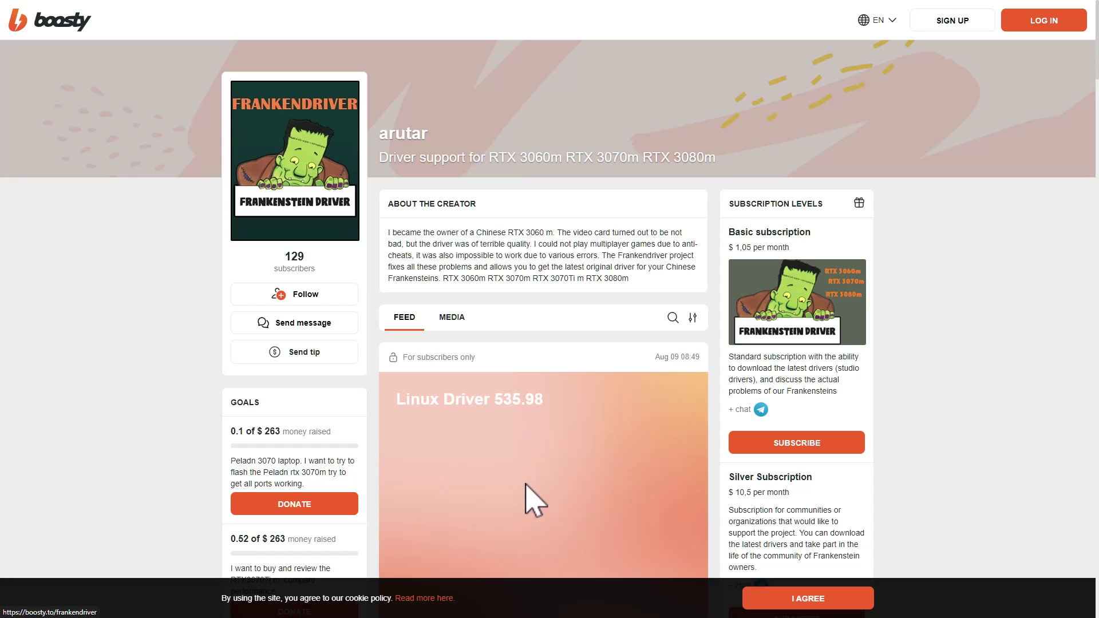
scroll(523, 498, "down", 2)
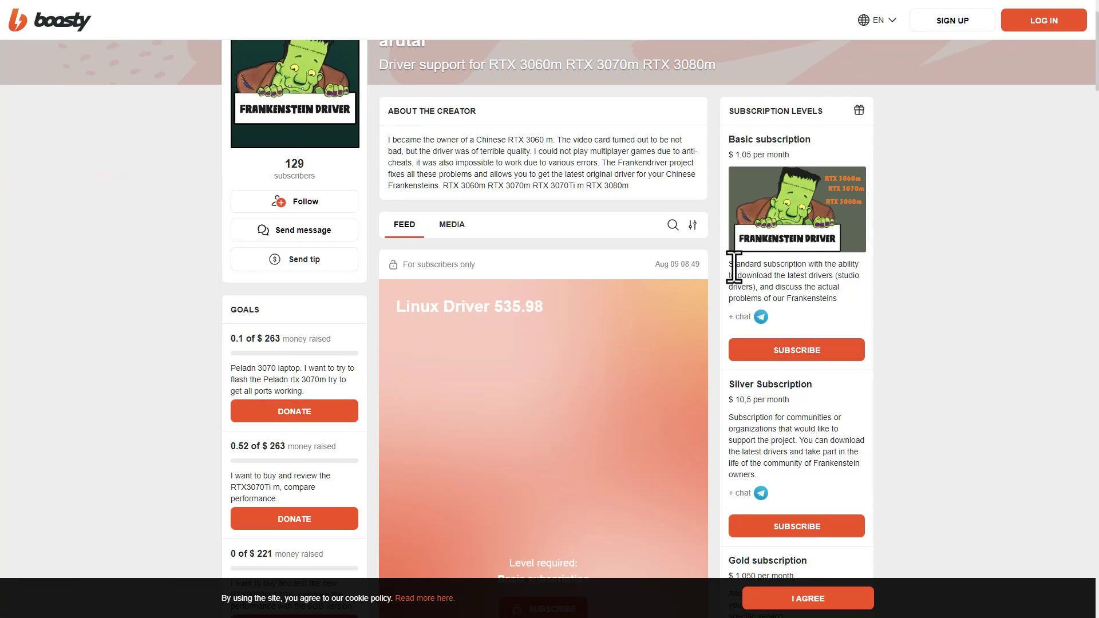
left_click_drag(728, 263, 833, 280)
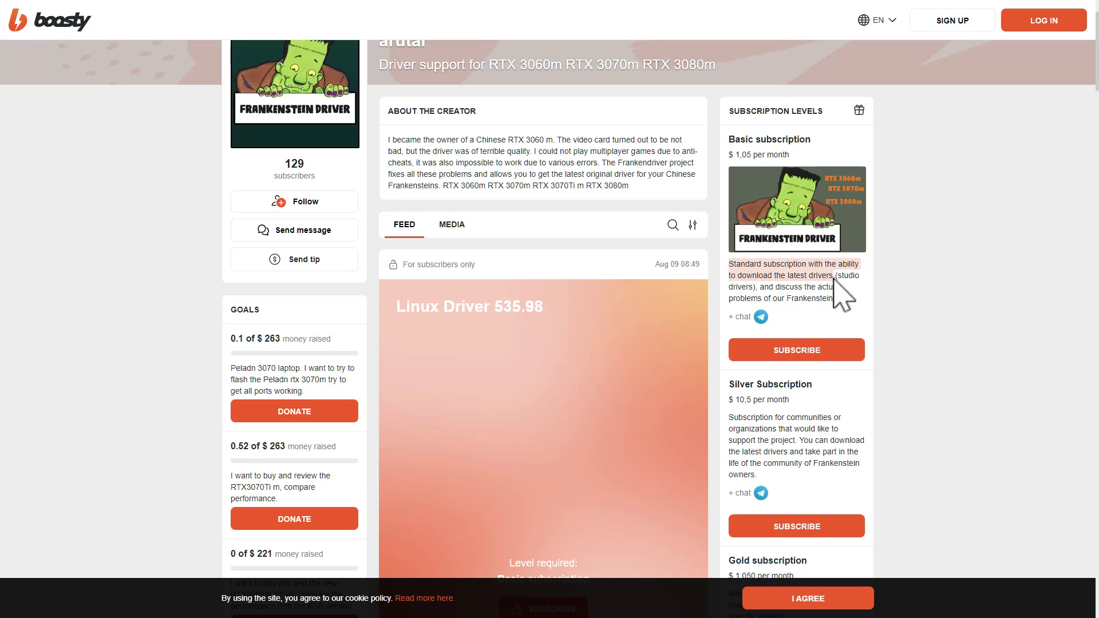
left_click_drag(790, 155, 732, 155)
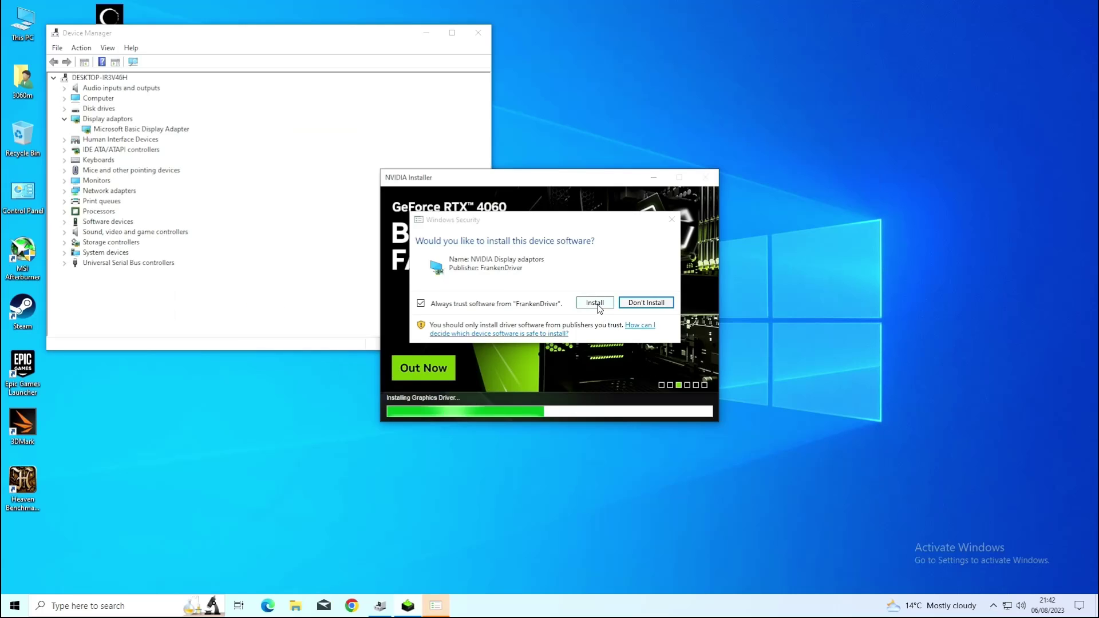
Approve installing the NVIDIA display adaptors device software published by FrankenDriver.
left_click(598, 305)
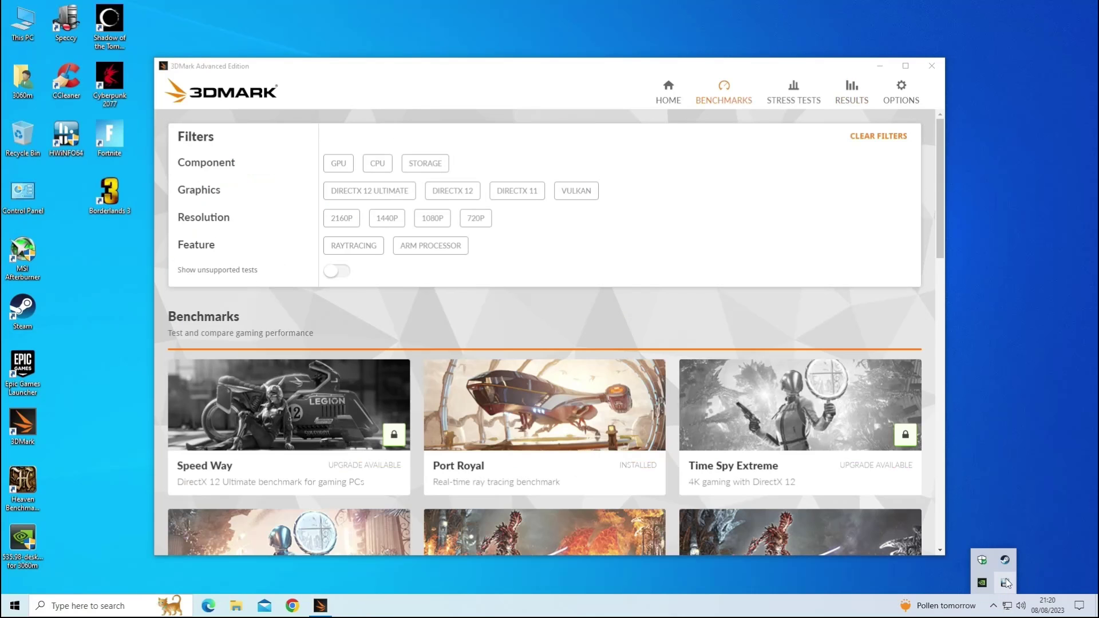
left_click(1006, 583)
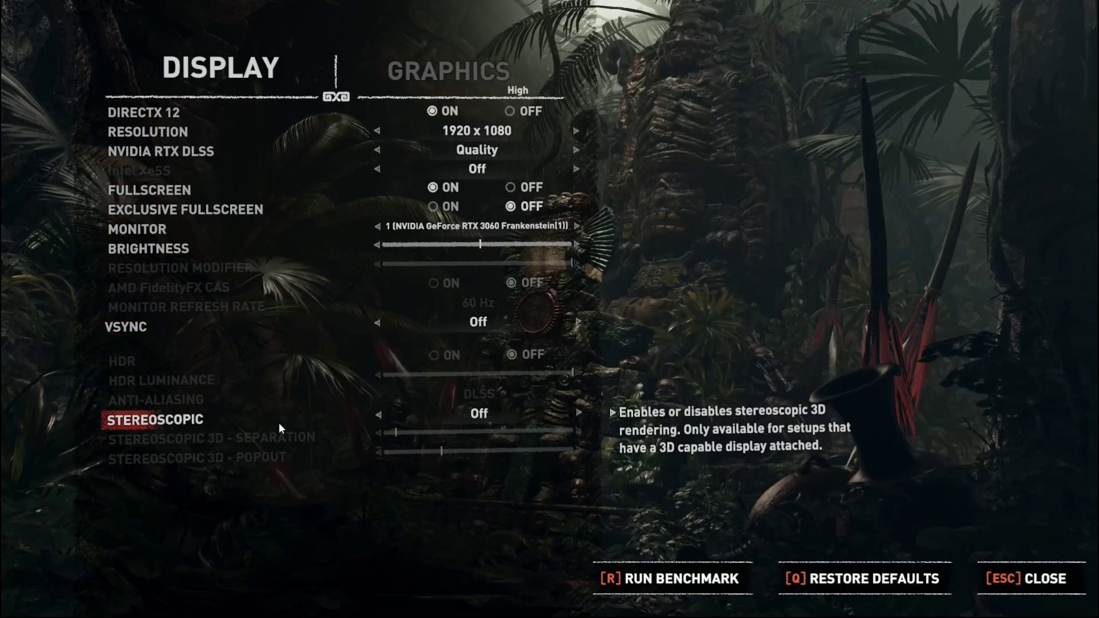
View the graphics settings in Shadow of the Tomb Raider and the settings in Cyberpunk 2077.
left_click(492, 72)
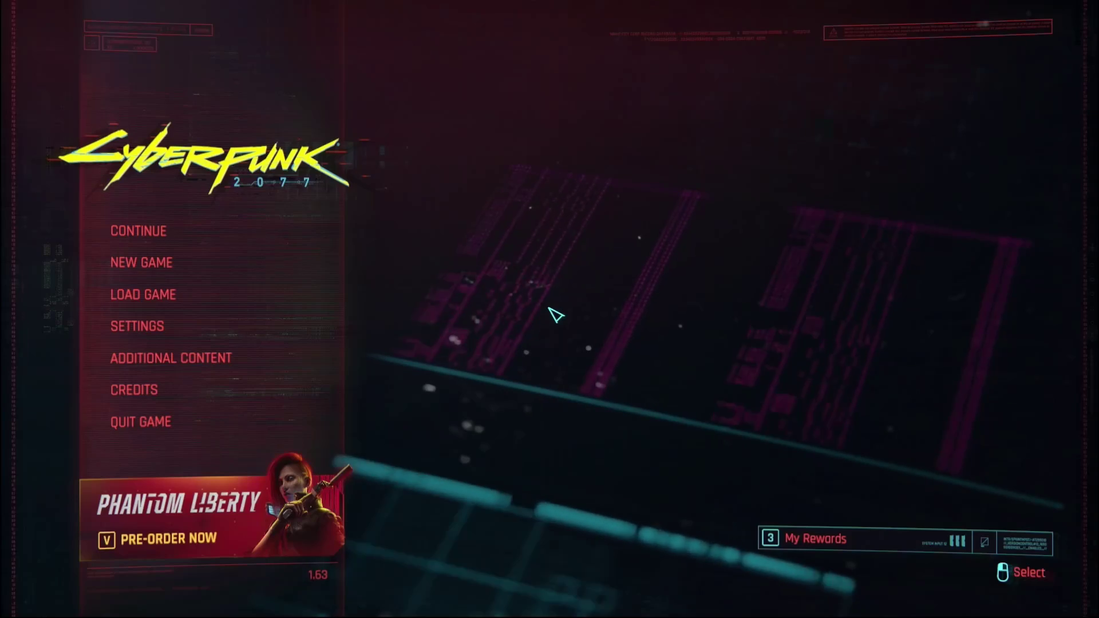
left_click(141, 331)
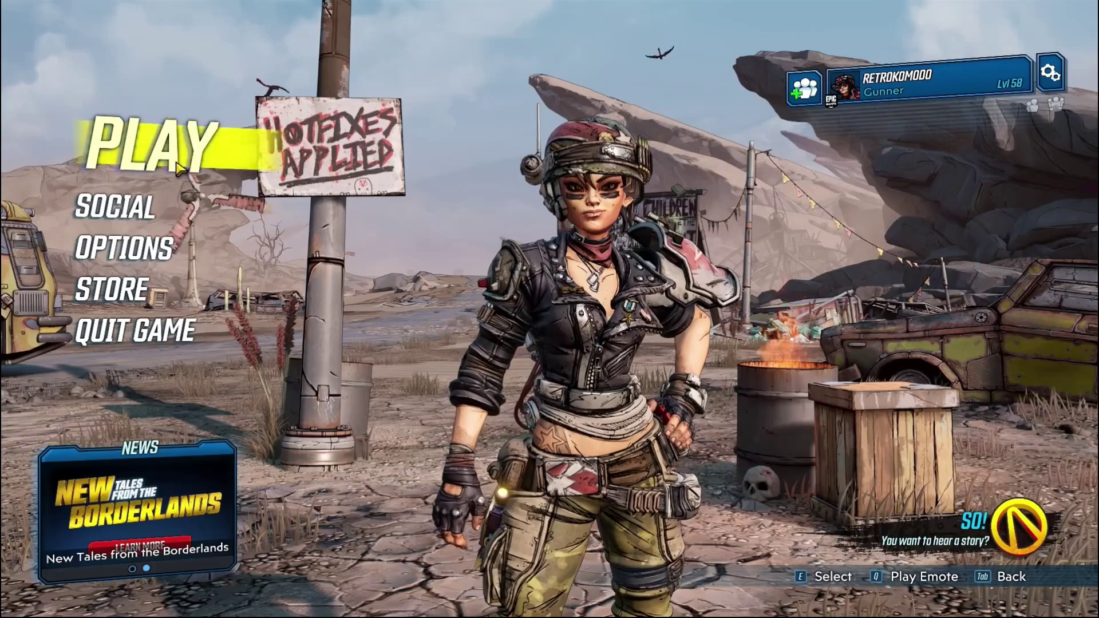
Review the basic and advanced visual settings in Borderlands 3 and start its benchmark with the Detailed report type.
left_click(100, 247)
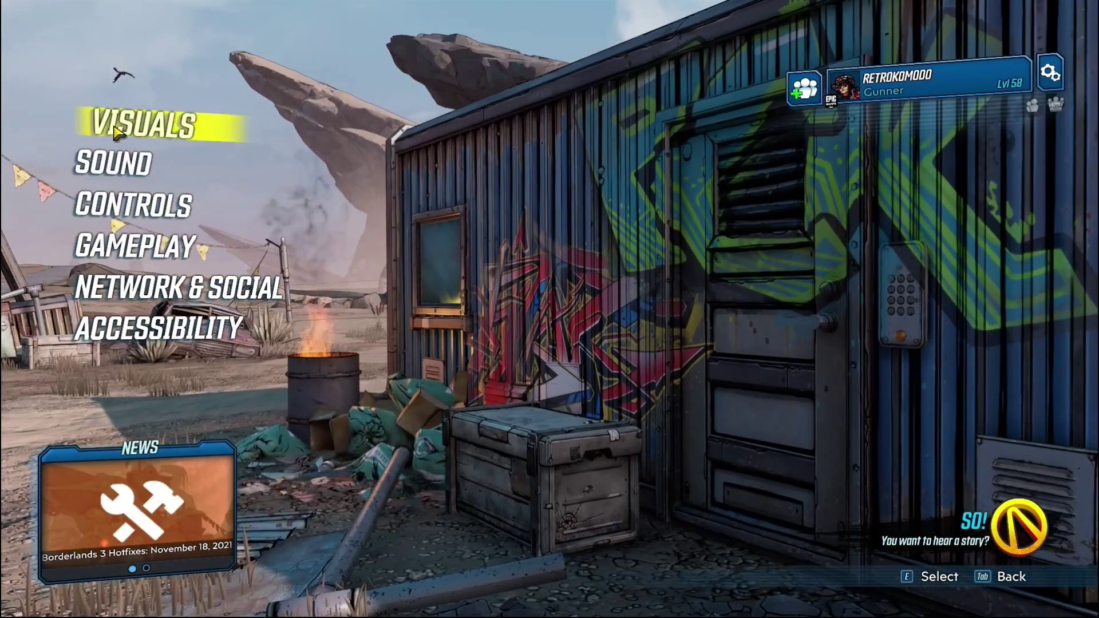
left_click(116, 126)
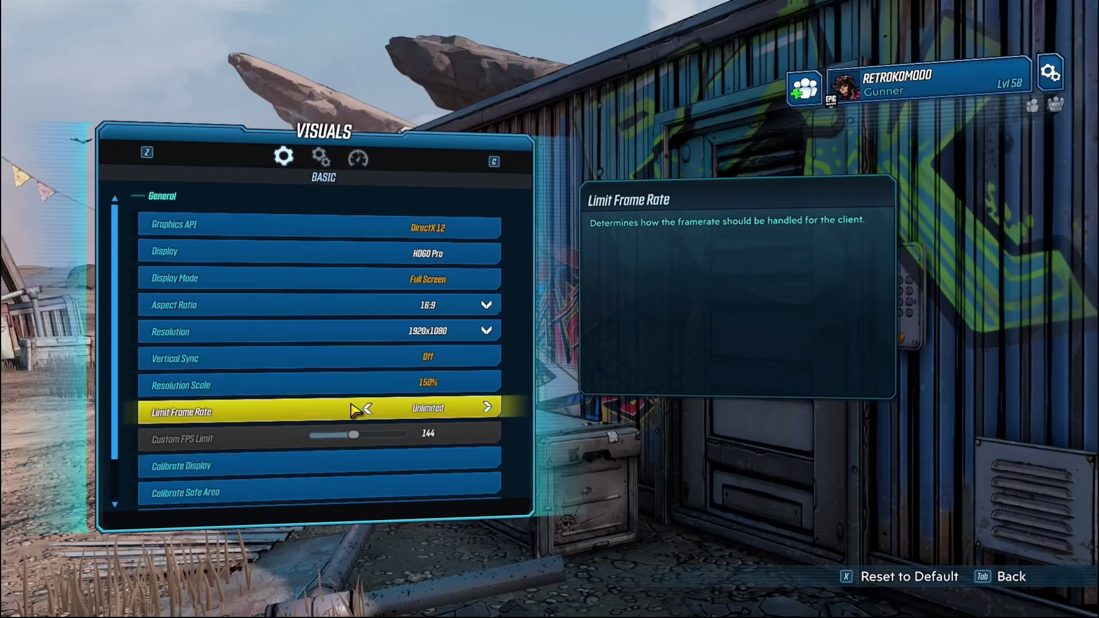
left_click(328, 158)
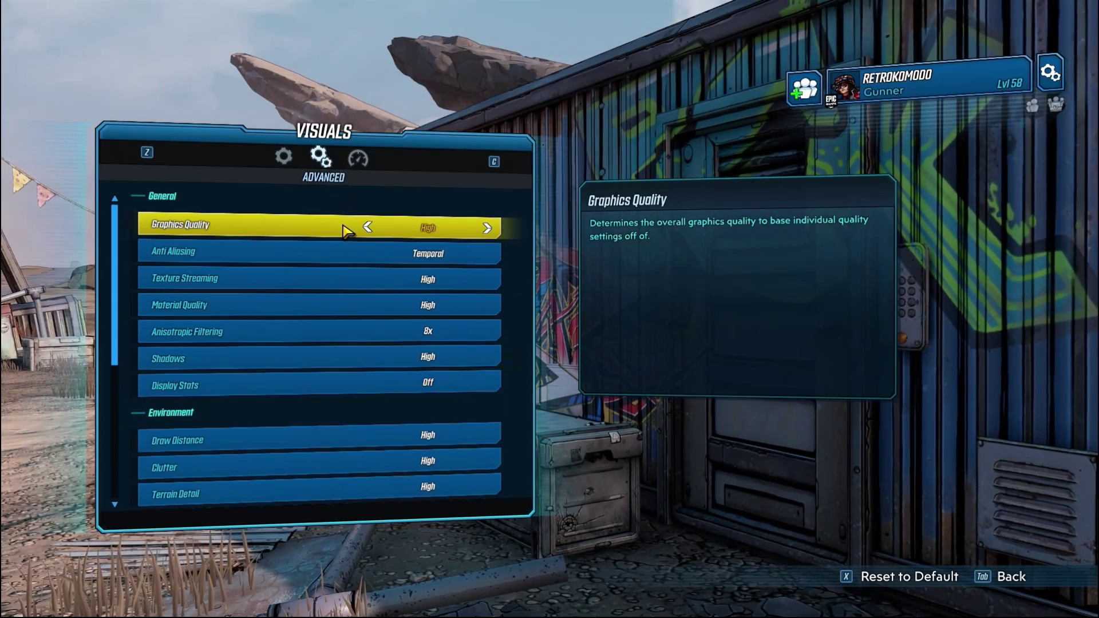
left_click(358, 161)
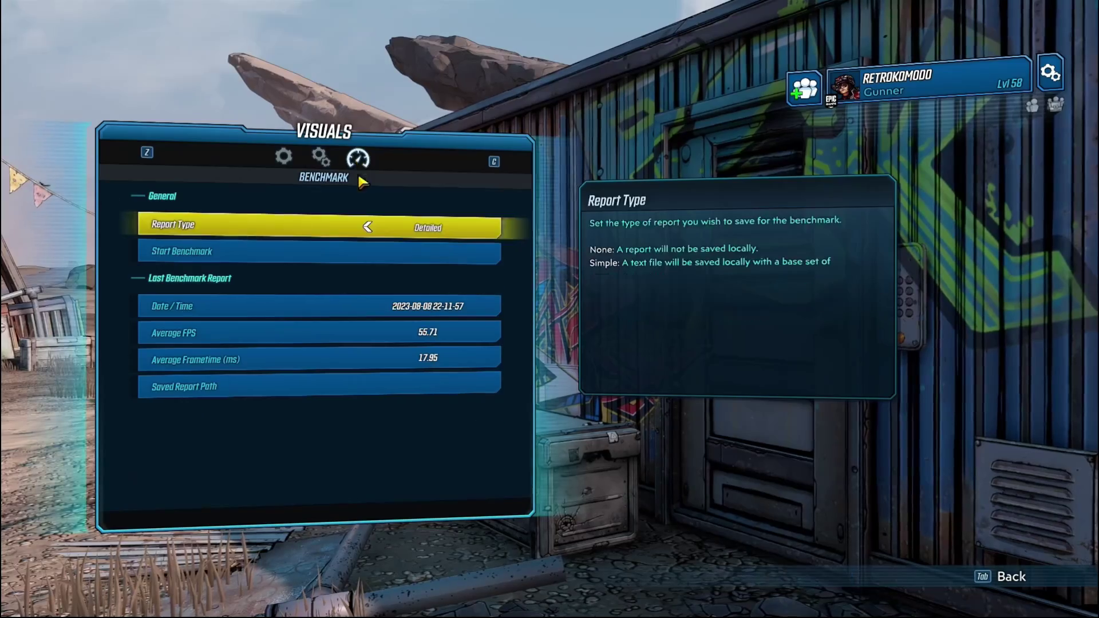
left_click(361, 260)
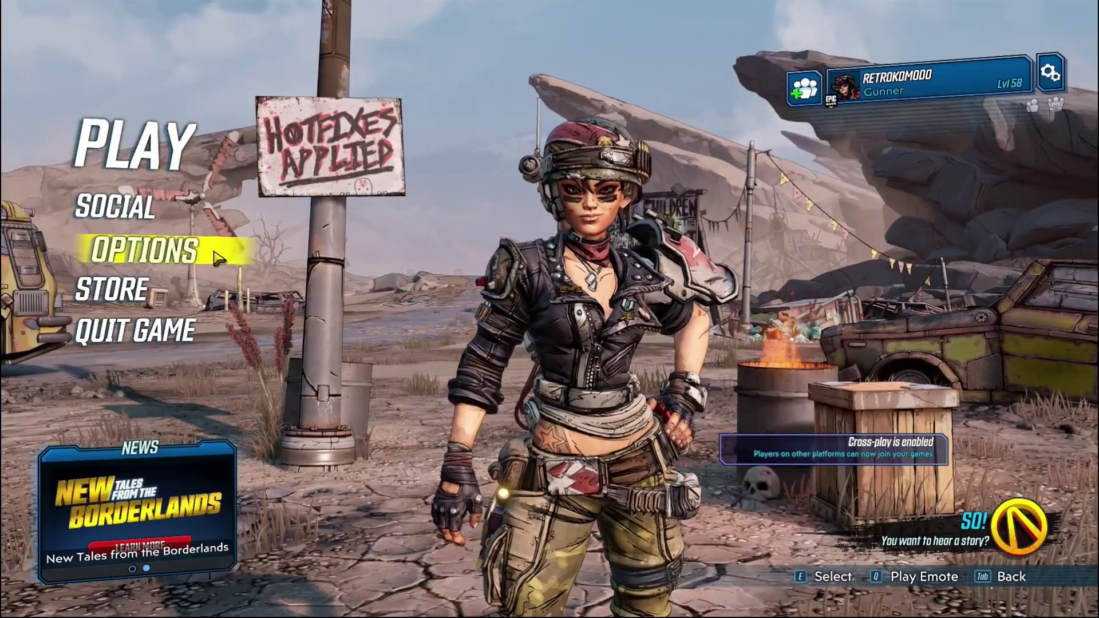
Return to the Borderlands 3 visual options and view the last benchmark report.
left_click(223, 249)
left_click(156, 125)
left_click(368, 161)
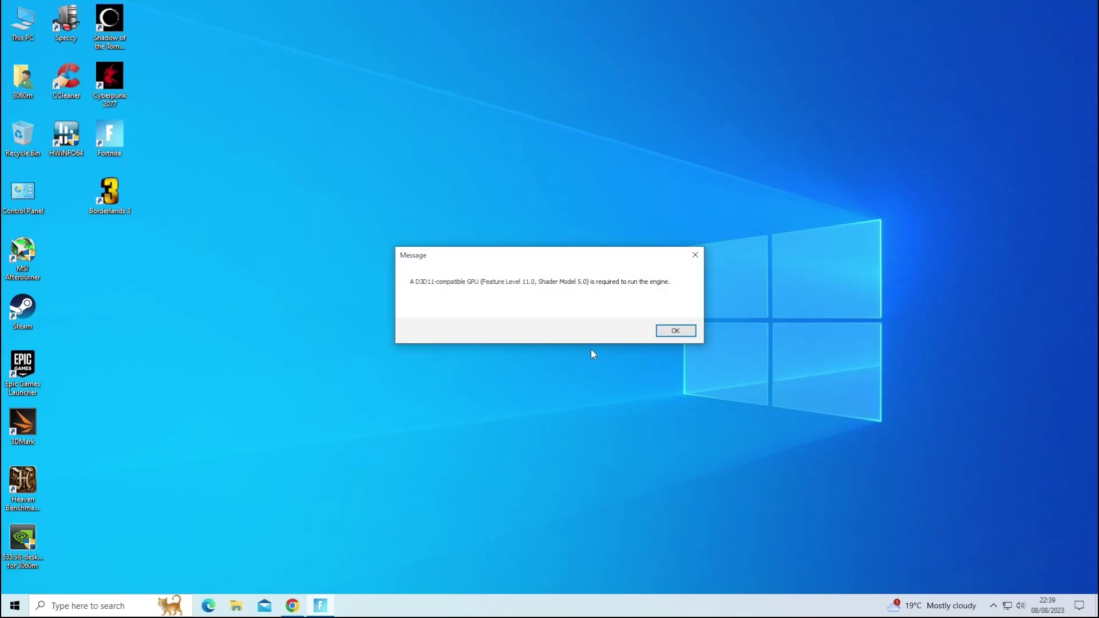
Dismiss the D3D11 GPU message and install only the NVIDIA Graphics Driver 535.98 with the Express option.
left_click(671, 332)
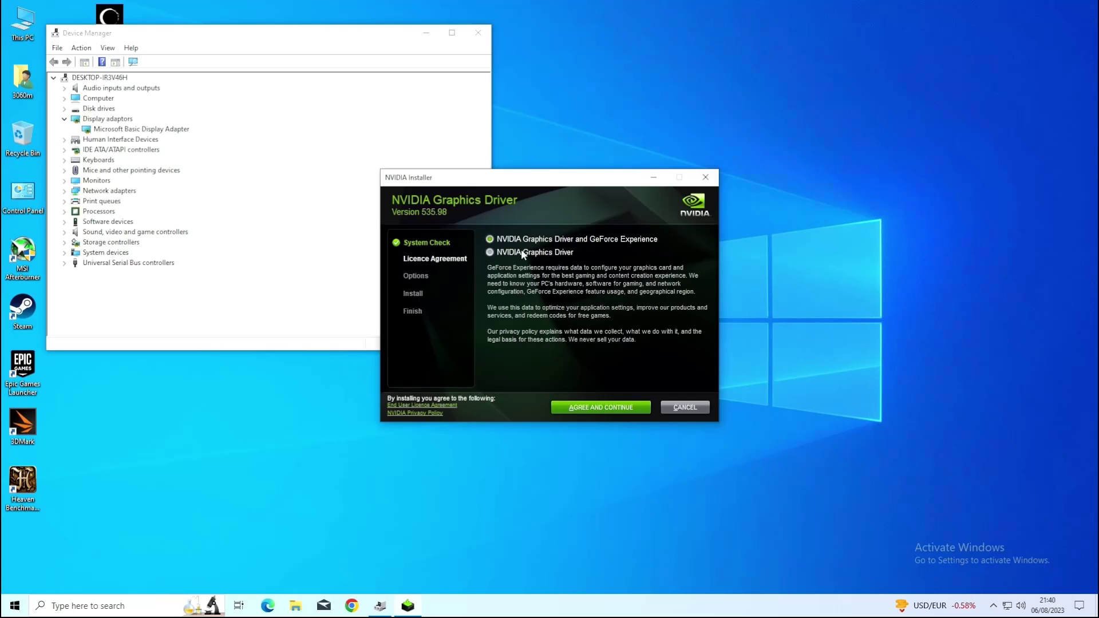
left_click(521, 252)
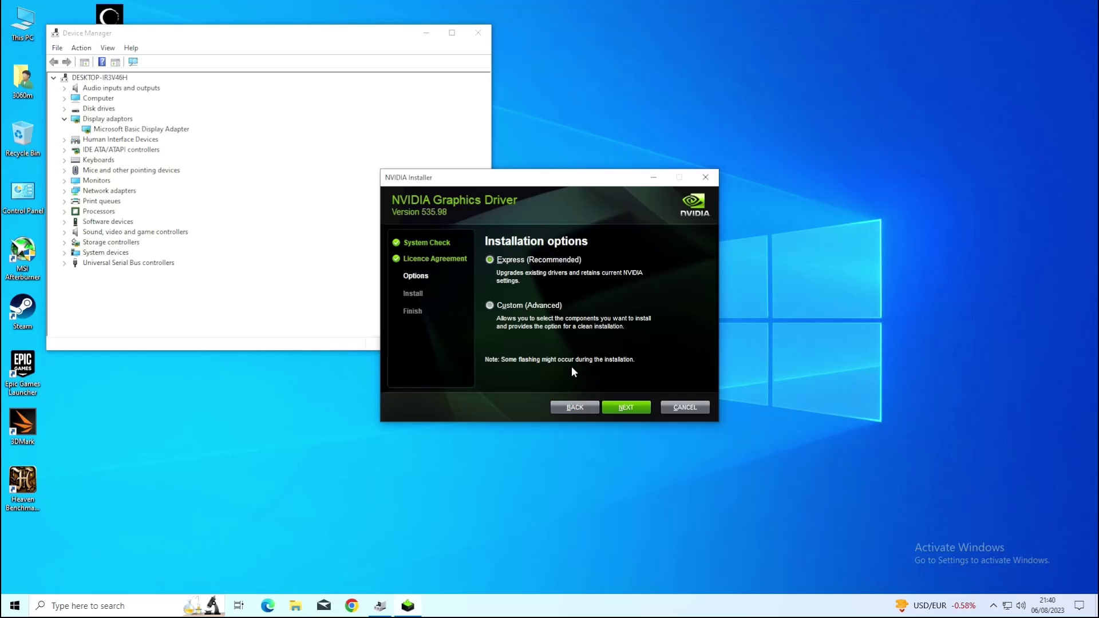
left_click(617, 408)
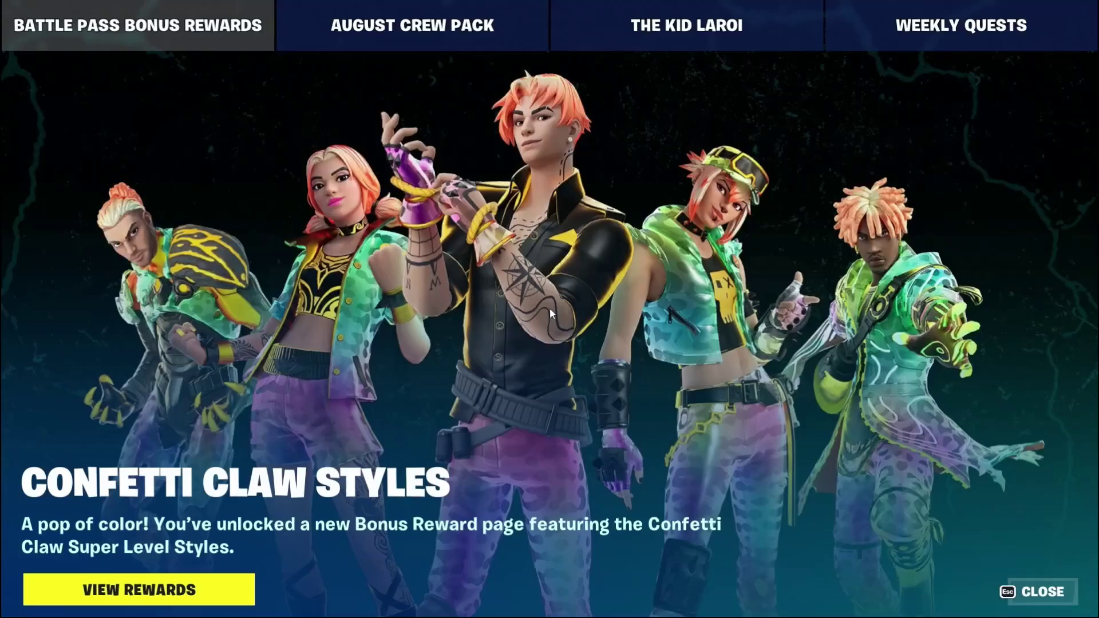
Close the Fortnite news screen and examine the graphics quality options in the game's video settings.
left_click(1038, 593)
left_click(40, 24)
left_click(30, 519)
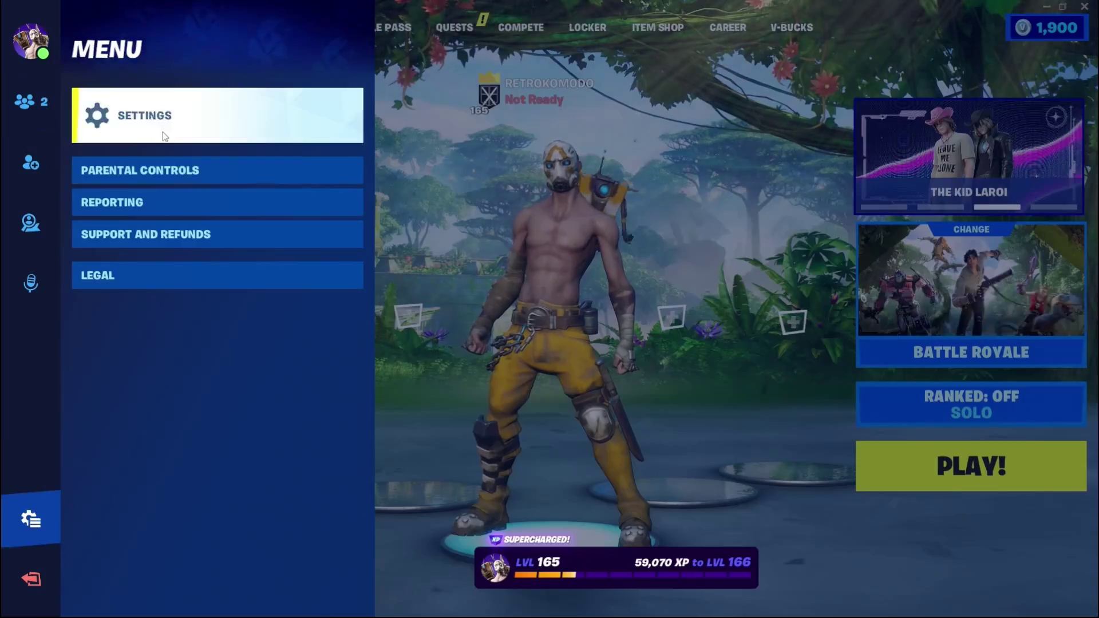
left_click(143, 114)
scroll(210, 279, "down", 5)
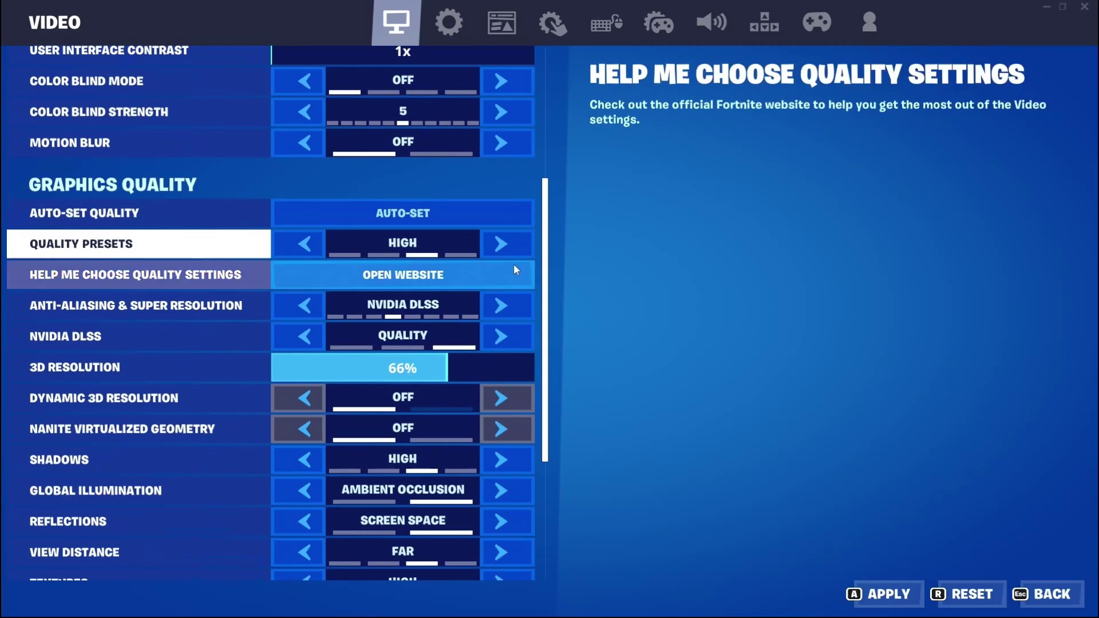
scroll(499, 349, "down", 3)
scroll(498, 349, "down", 2)
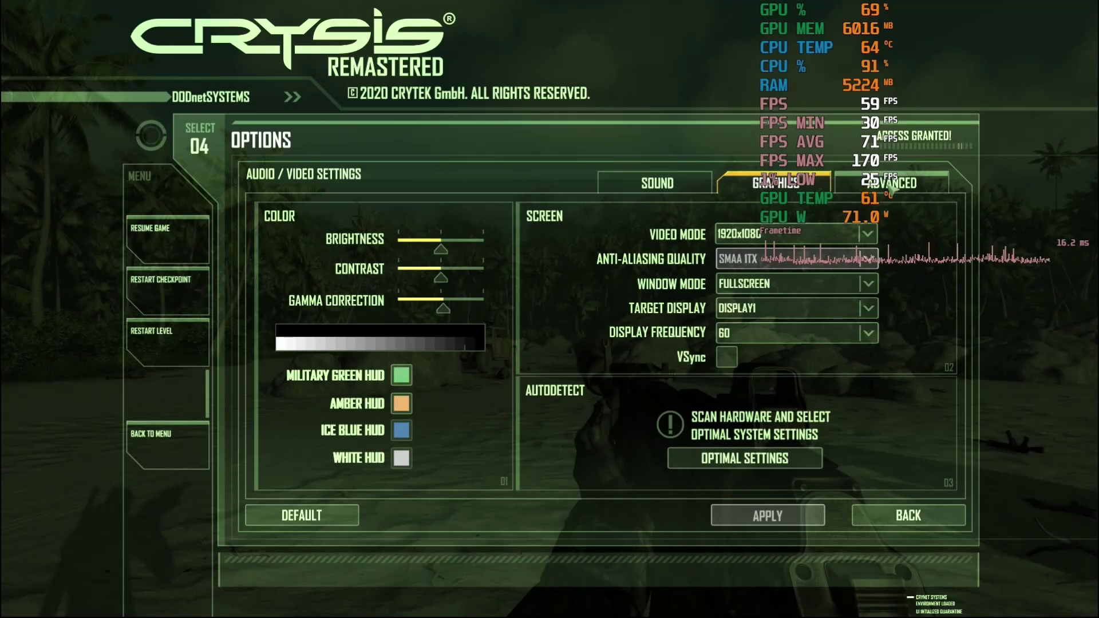
Set all advanced graphics options to Can It Run Crysis?, choose a different DLSS mode and apply the changes.
left_click(891, 184)
left_click(595, 428)
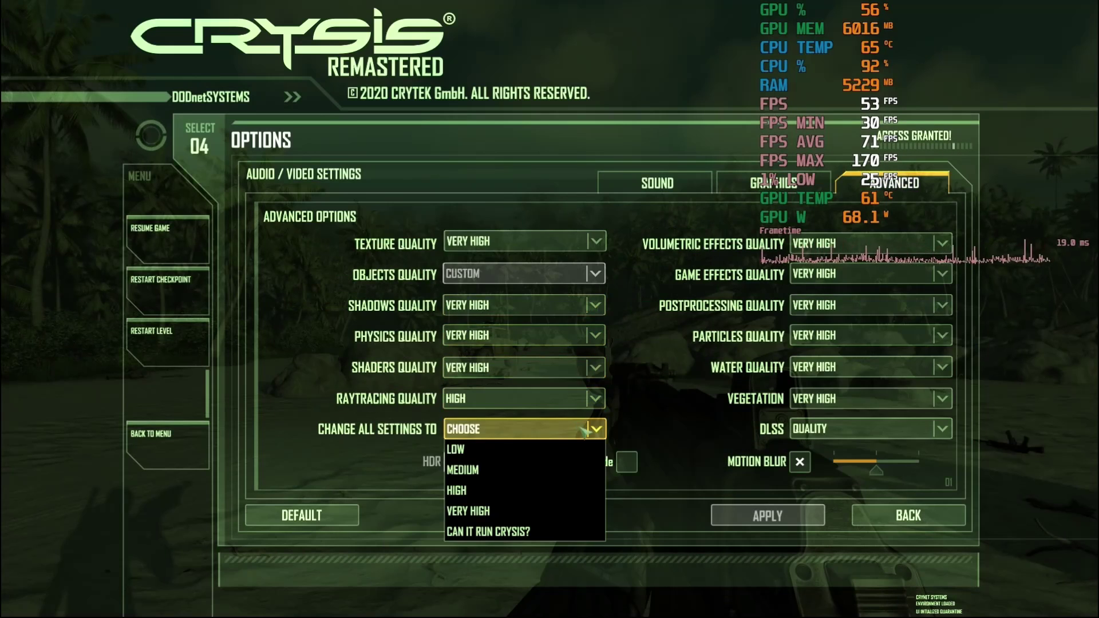
left_click(518, 531)
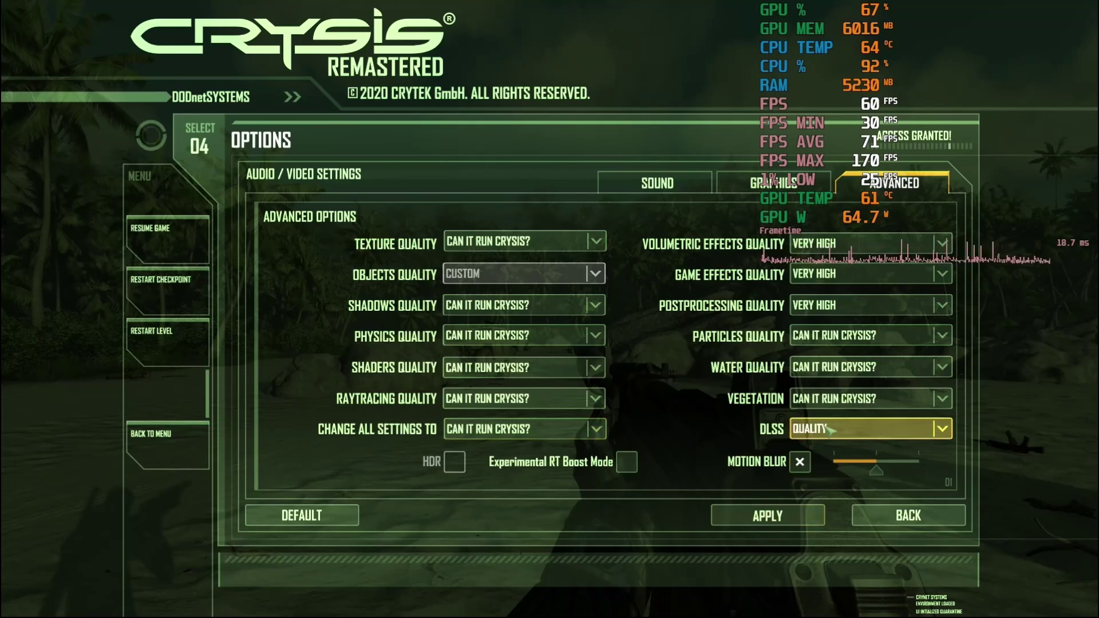
left_click(830, 429)
left_click(824, 466)
left_click(761, 515)
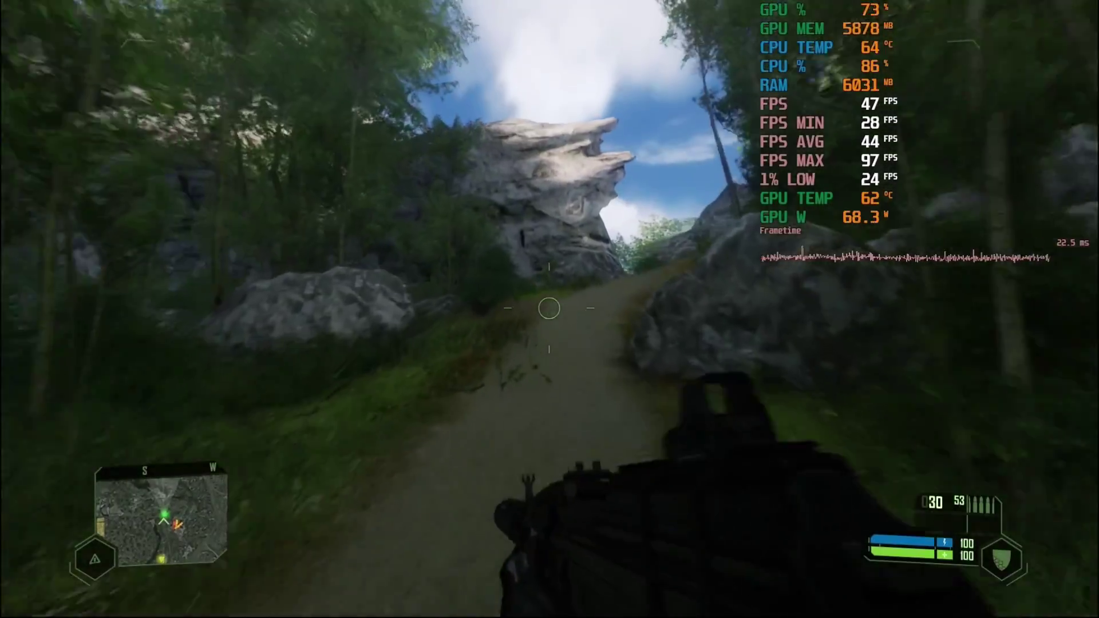
Follow the dirt path uphill through the jungle toward the lattice tower to test performance at the applied settings.
key("w")
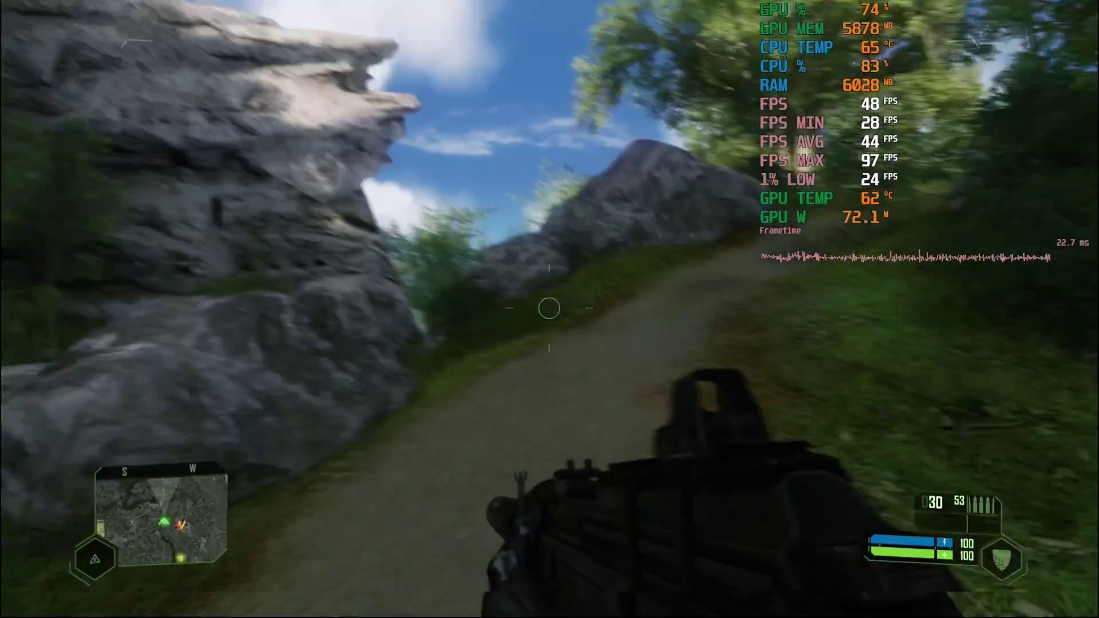
key("w")
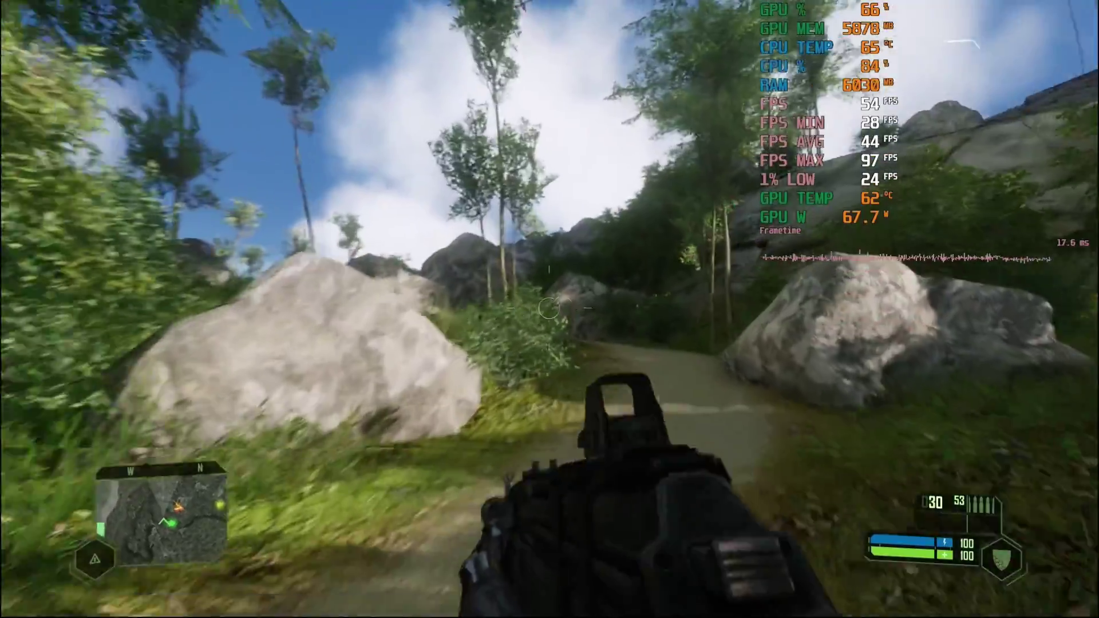
key("w")
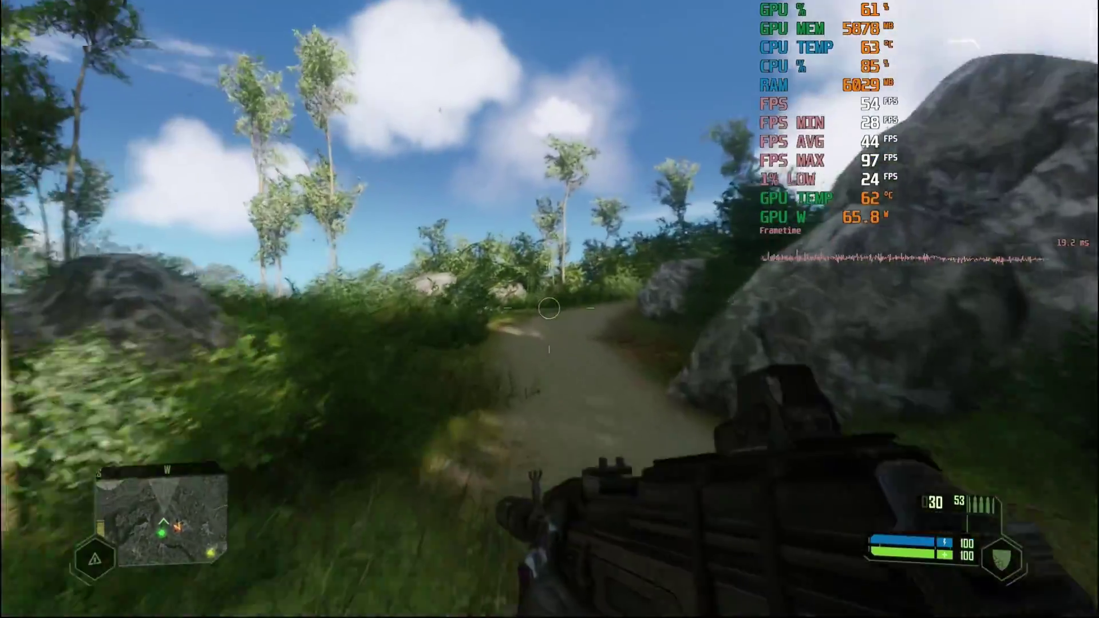
key("w")
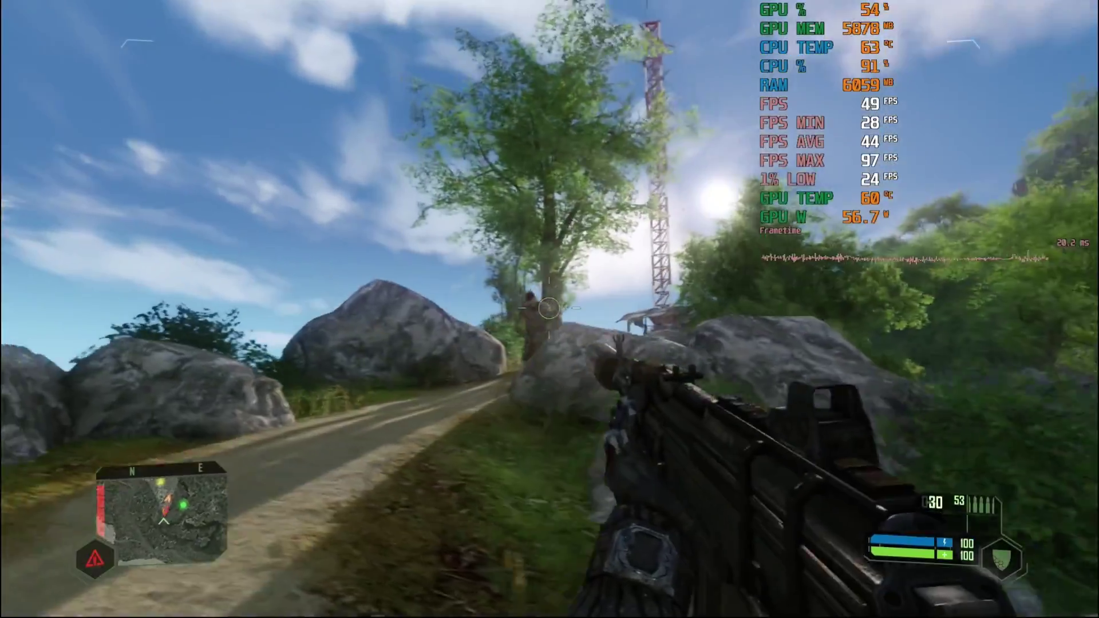
Aim through the rifle sight and shoot the enemies on the road below the tower, between the large rocks.
right_click(549, 309)
left_click(549, 309)
left_click(549, 309)
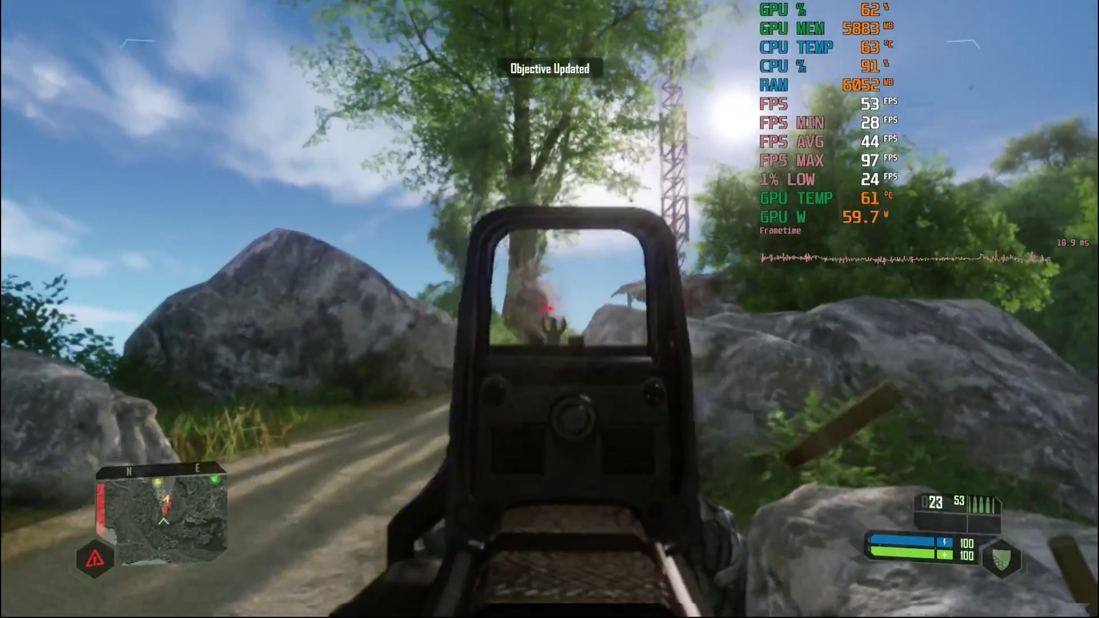
right_click(549, 309)
left_click(549, 309)
right_click(550, 309)
left_click(549, 309)
left_click(549, 309)
left_click(549, 309)
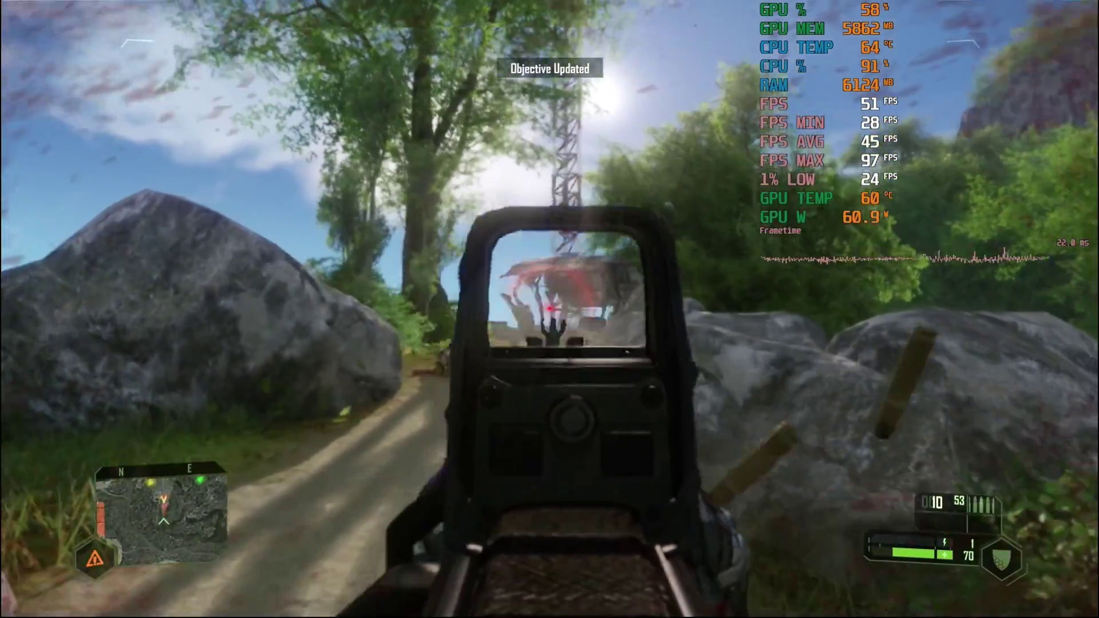
right_click(549, 309)
right_click(550, 309)
left_click(550, 309)
left_click(549, 309)
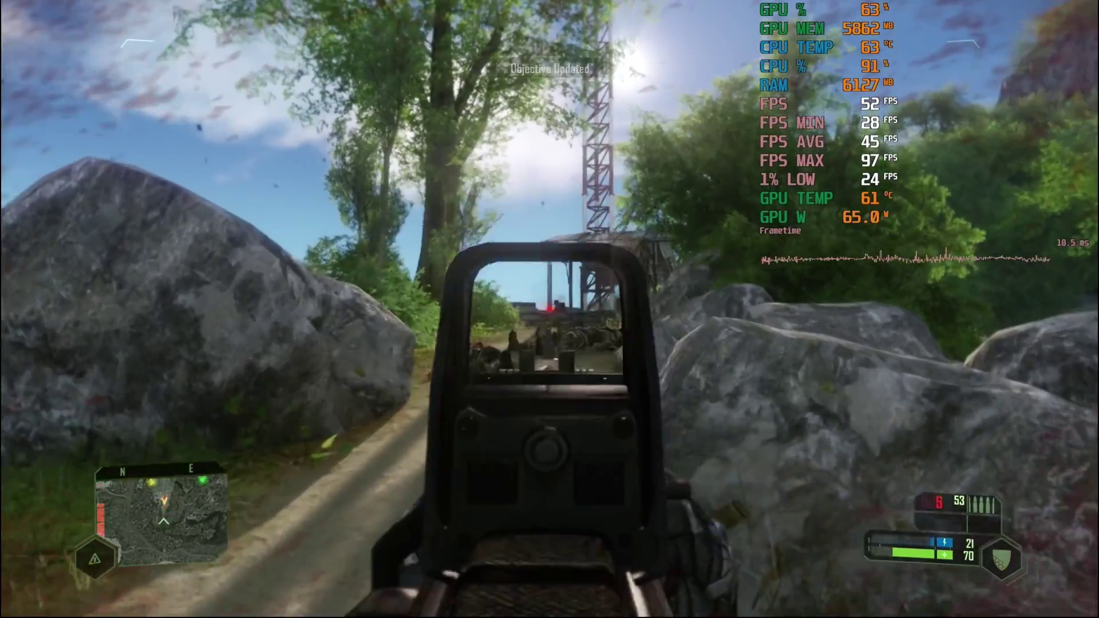
right_click(550, 309)
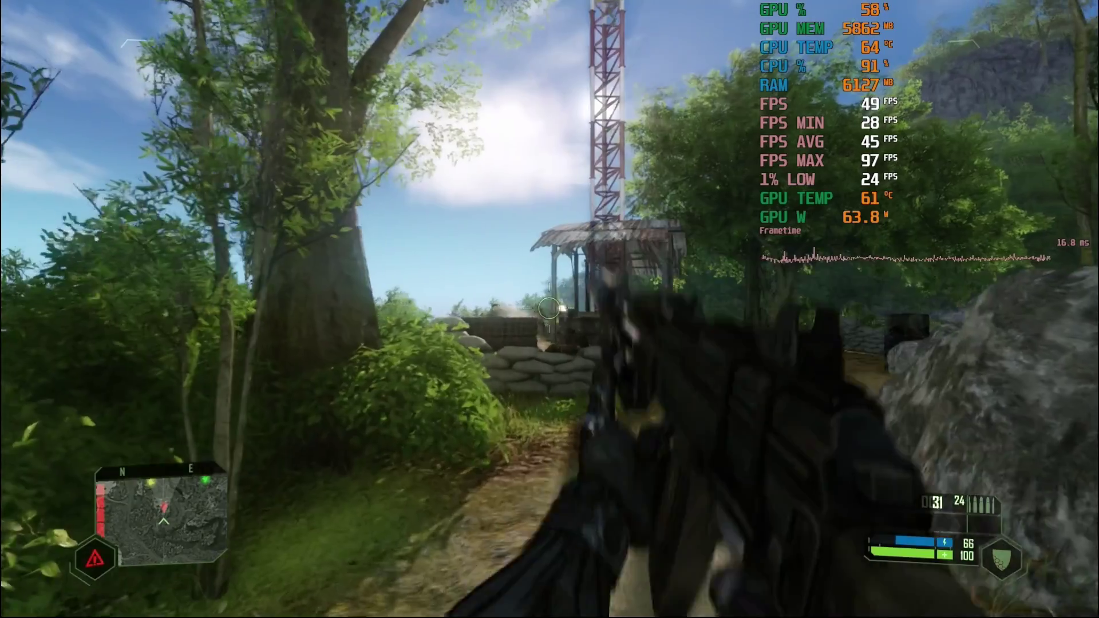
Aim at the sandbagged outpost beneath the tower and fire at the enemies behind its barricades.
right_click(549, 309)
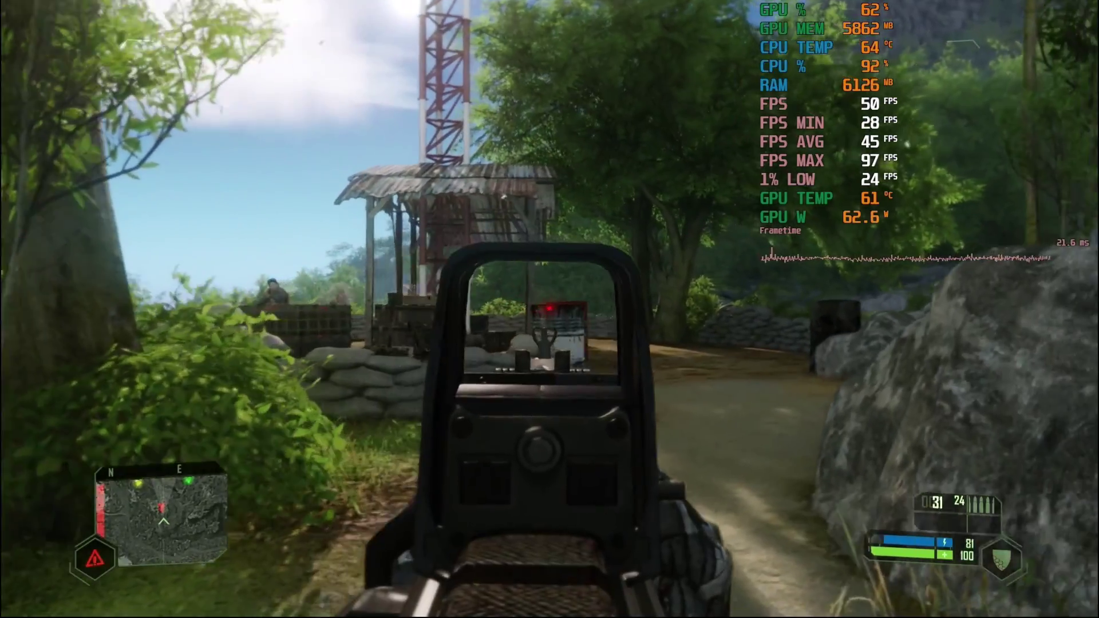
left_click(549, 309)
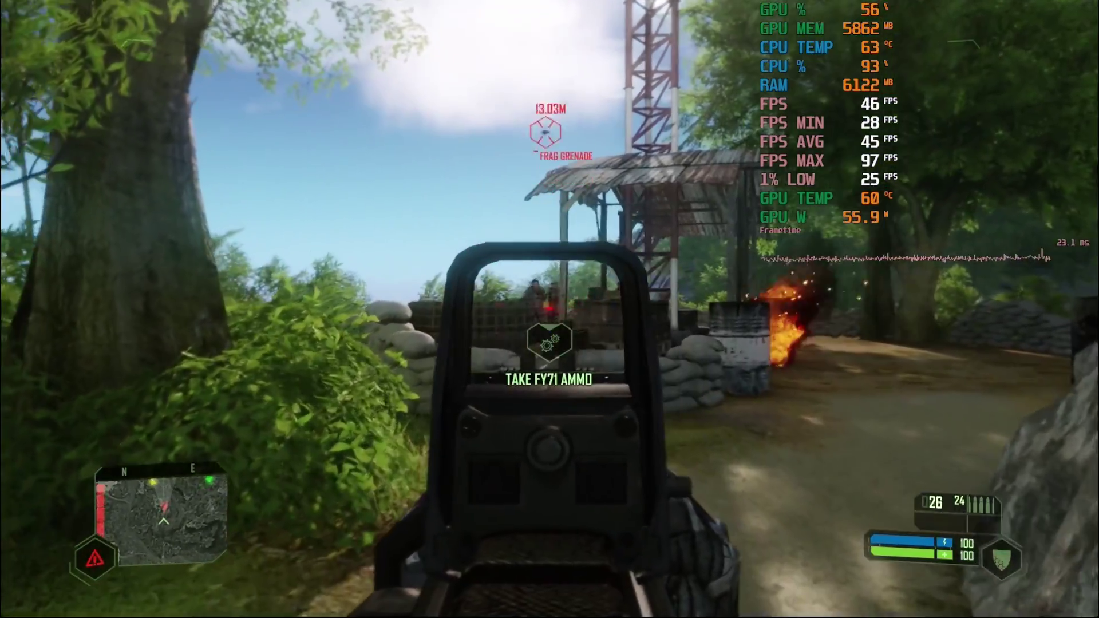
left_click(549, 309)
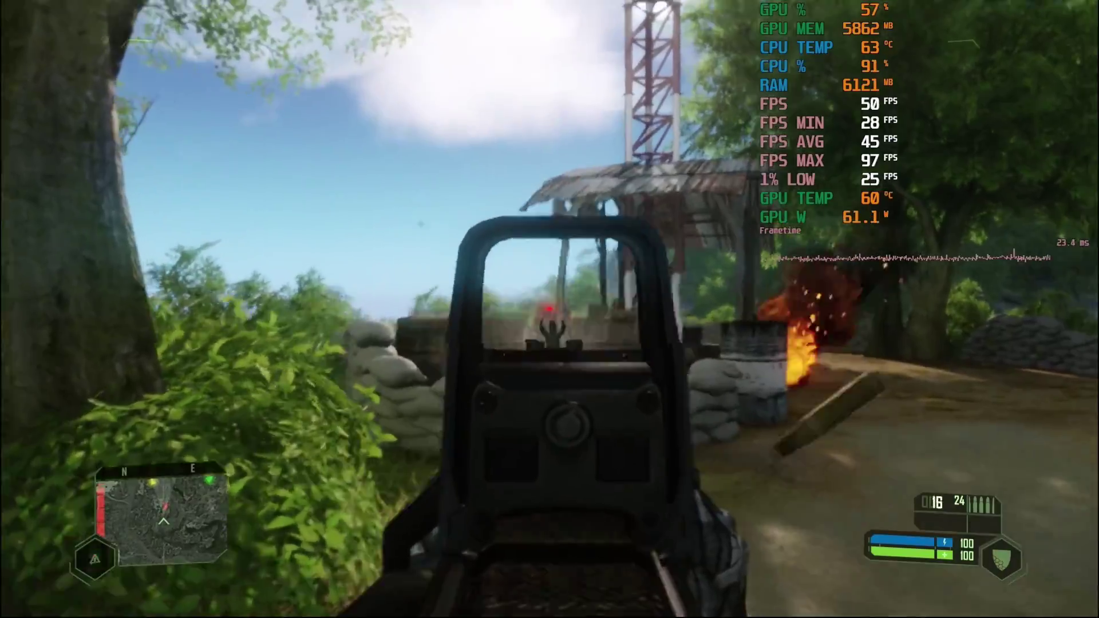
left_click(550, 309)
right_click(550, 309)
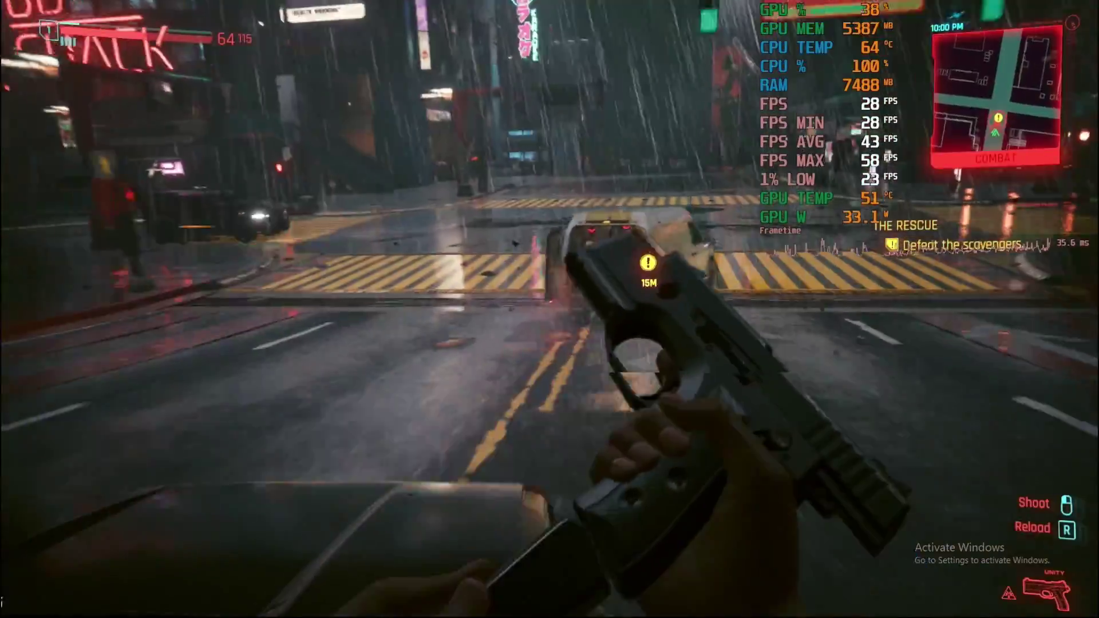